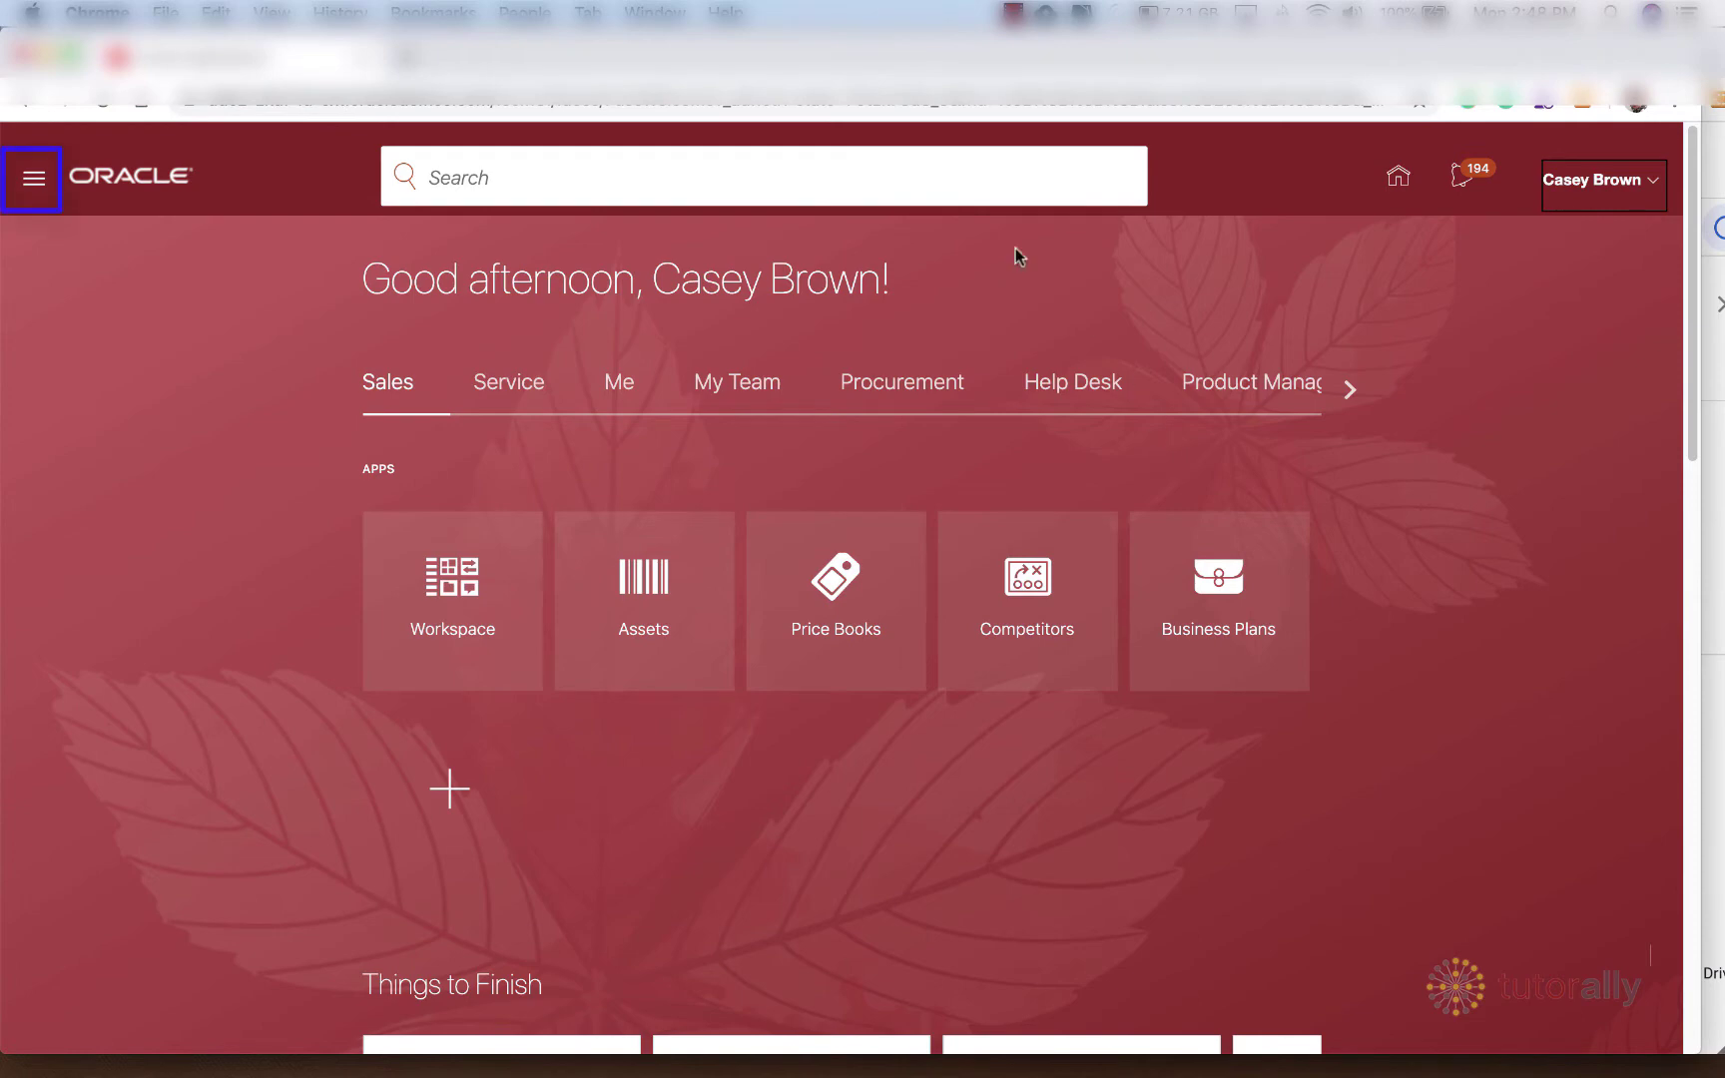
Step: Open the navigator and scroll down to the General Accounting group with Journals
click(35, 188)
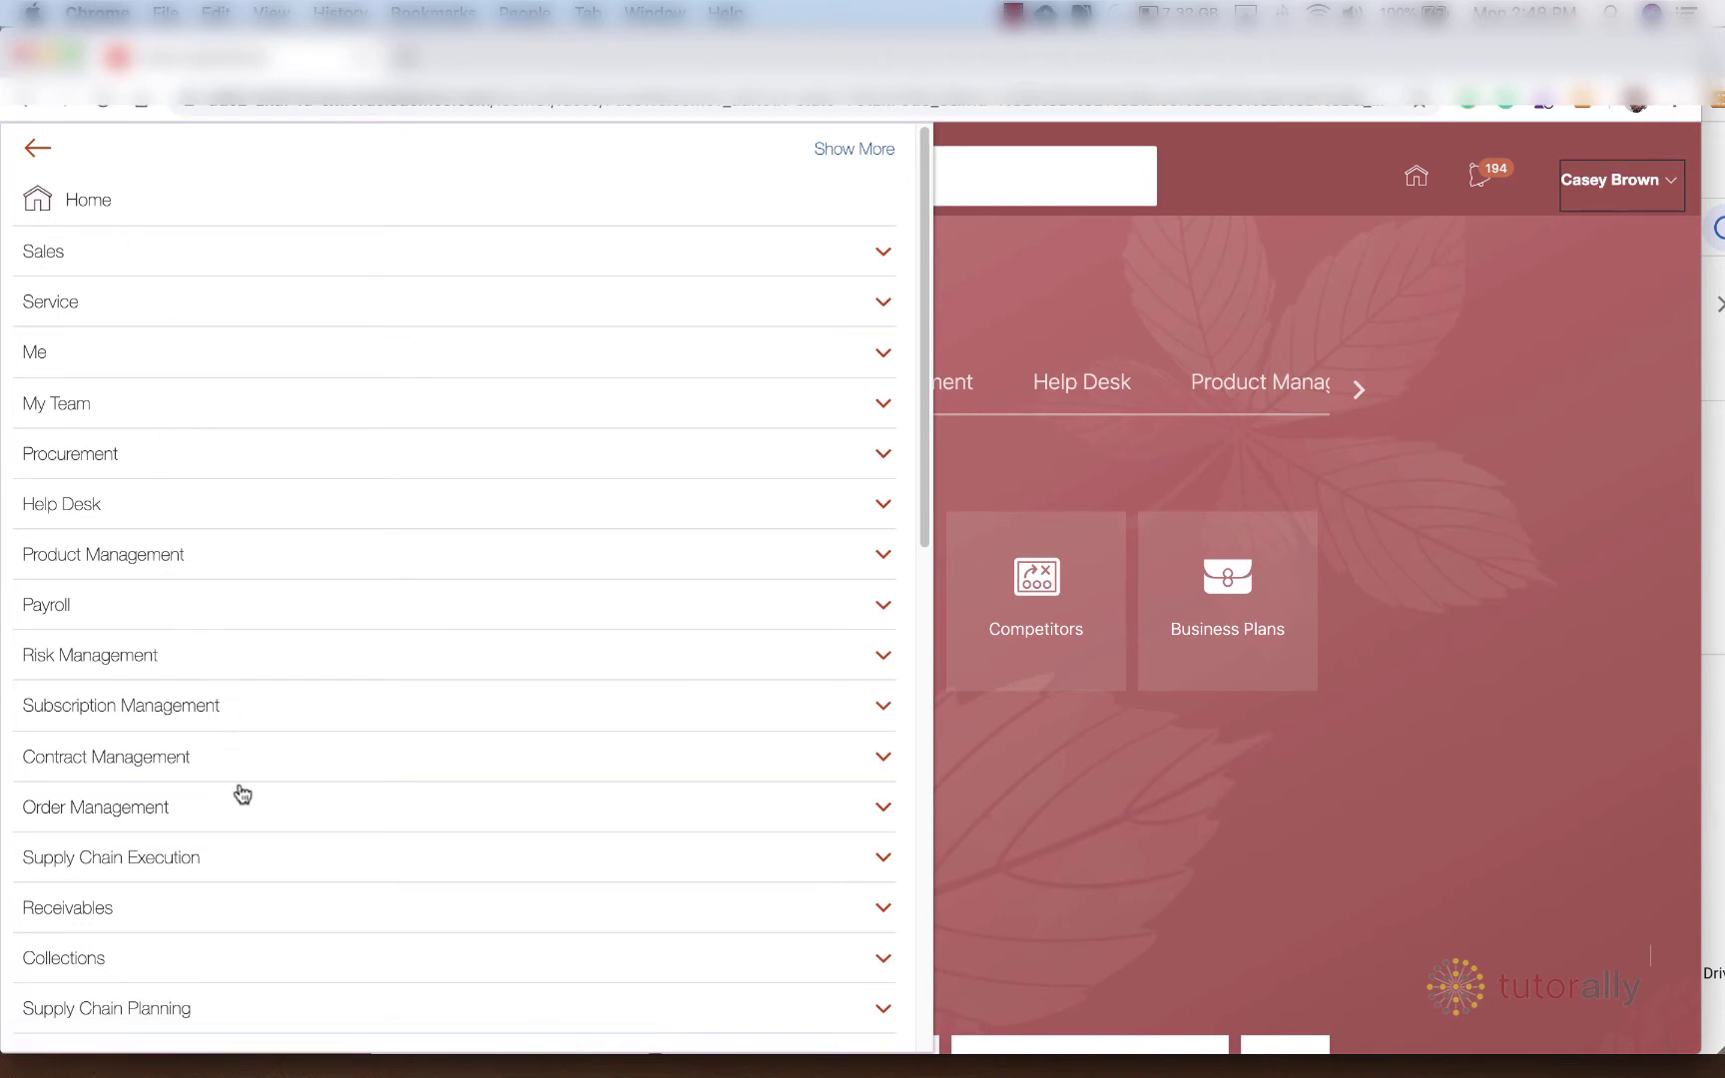
scroll(313, 784, down, 2)
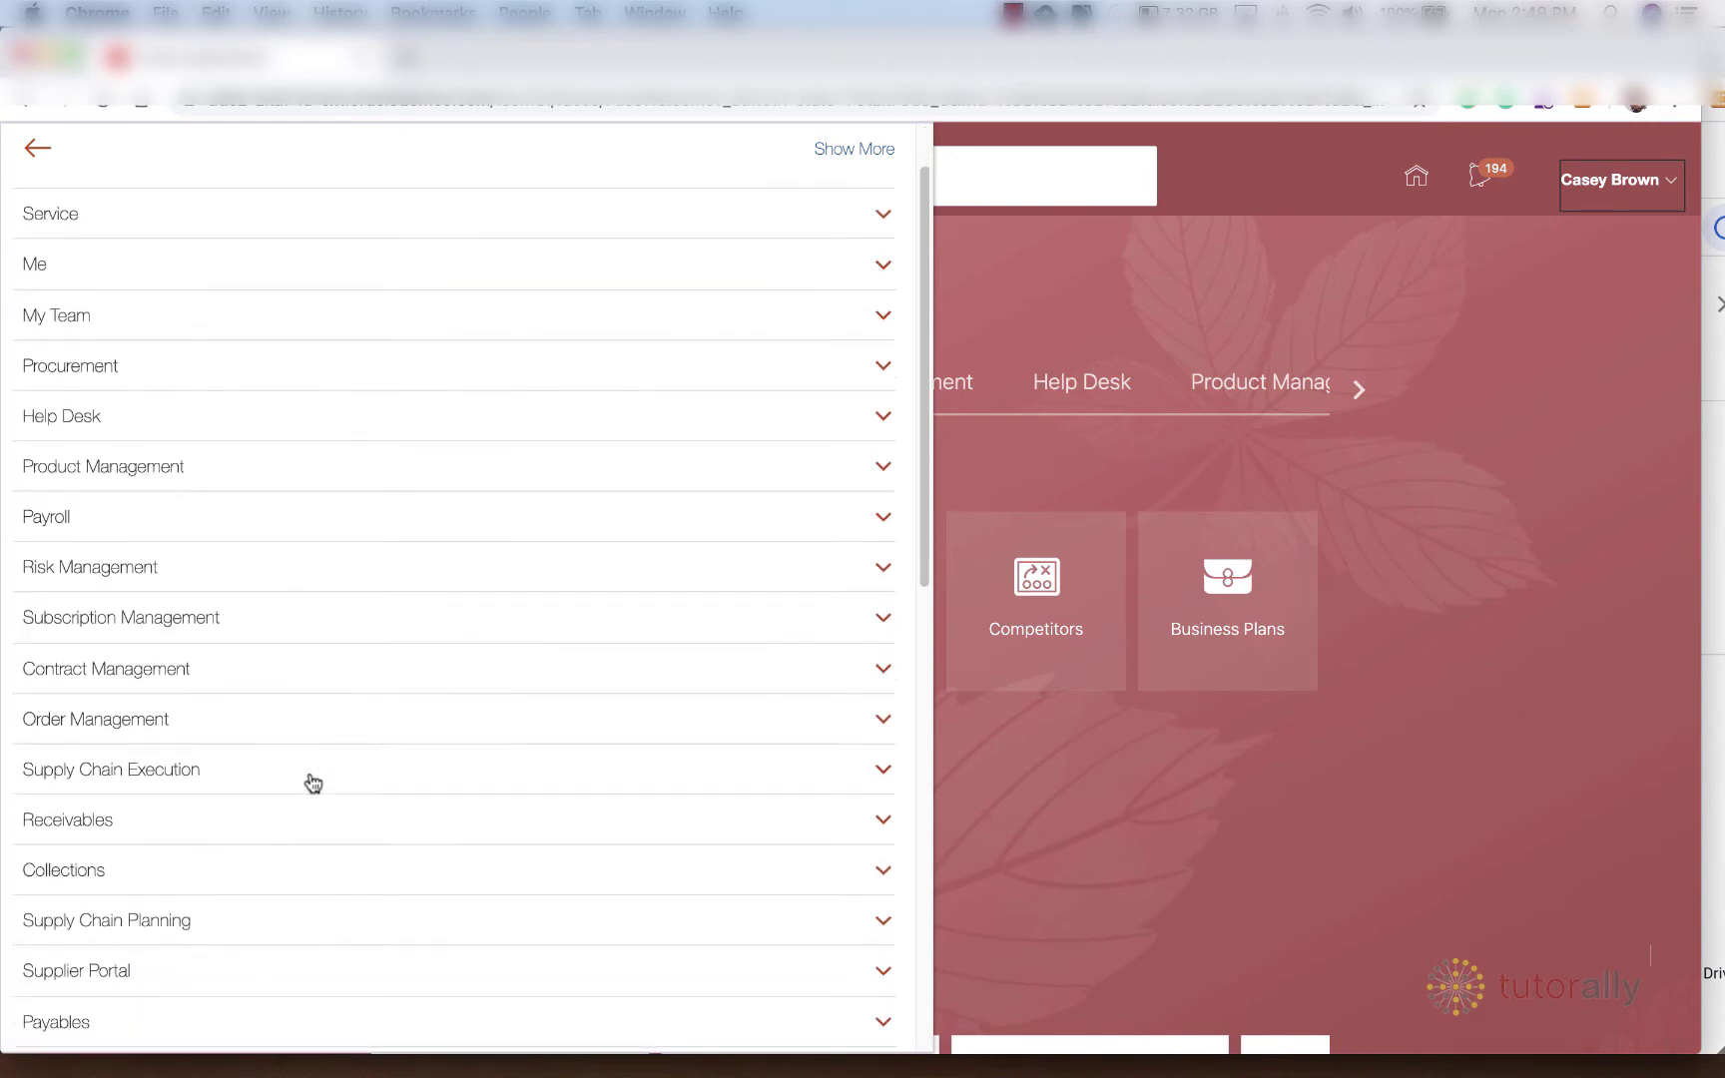
scroll(312, 784, down, 5)
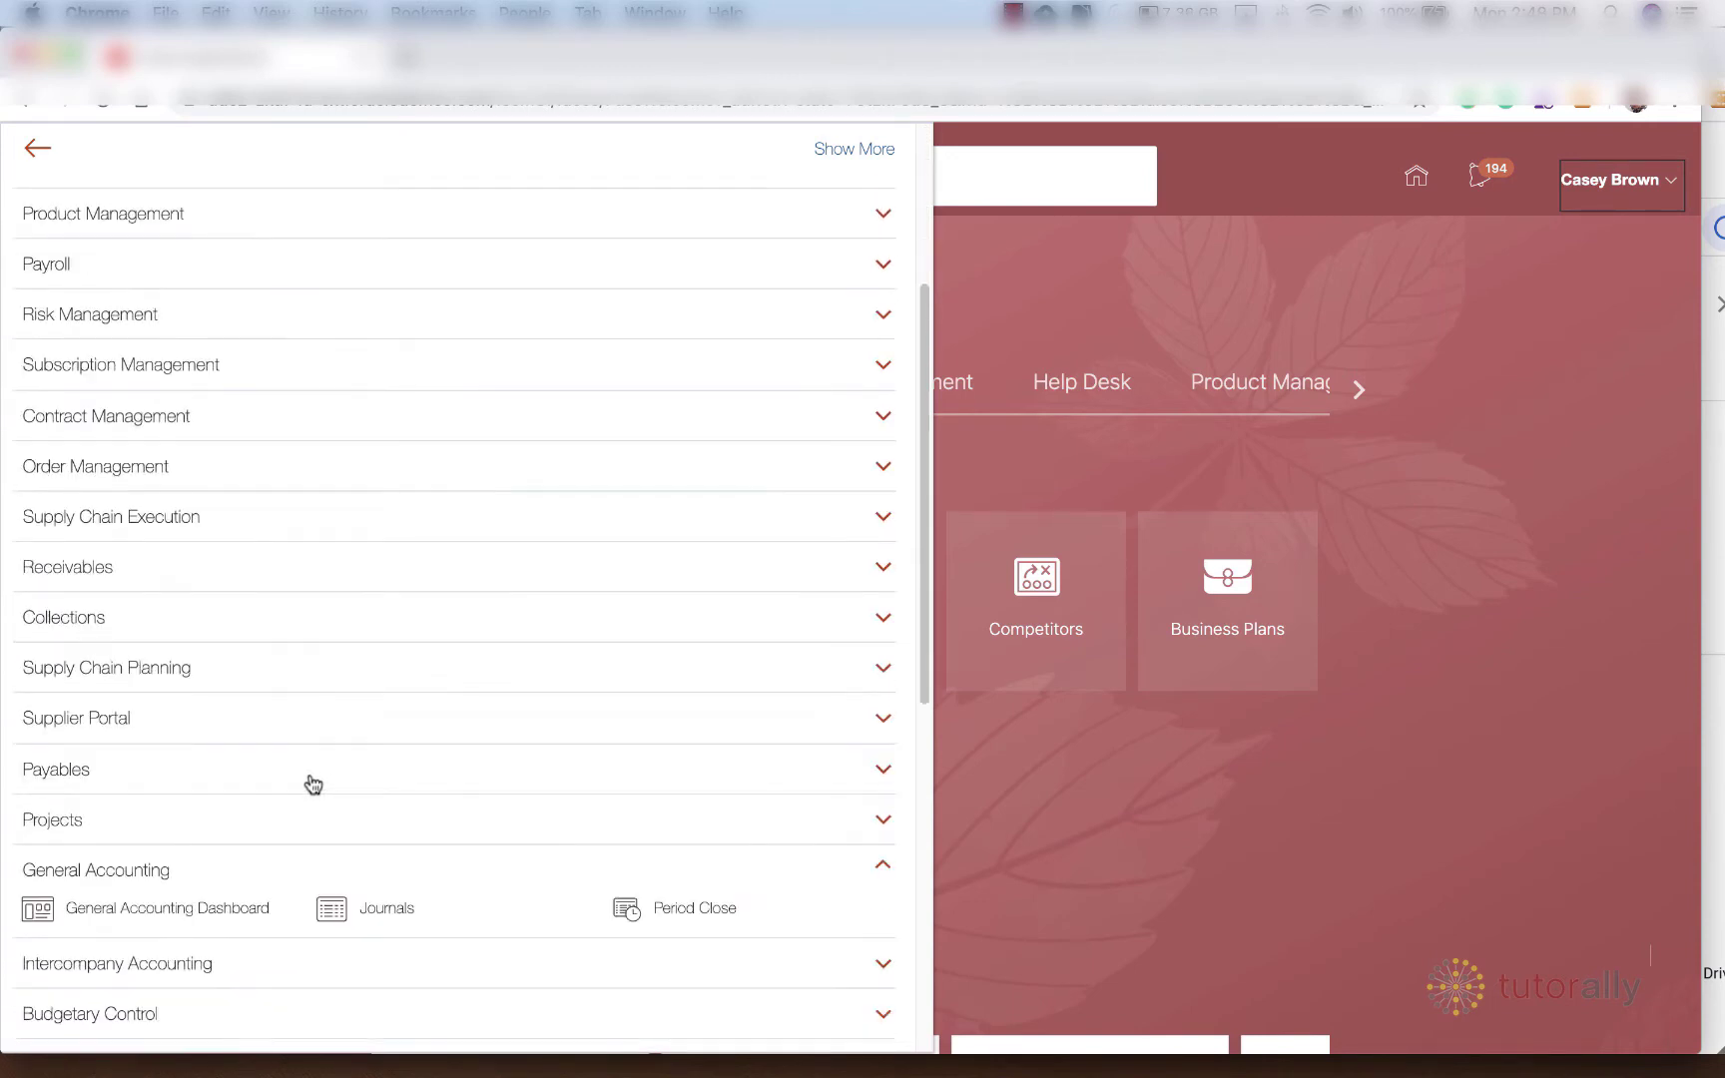
Step: Go to the Journals work area and show its task list with Create Journal
click(389, 916)
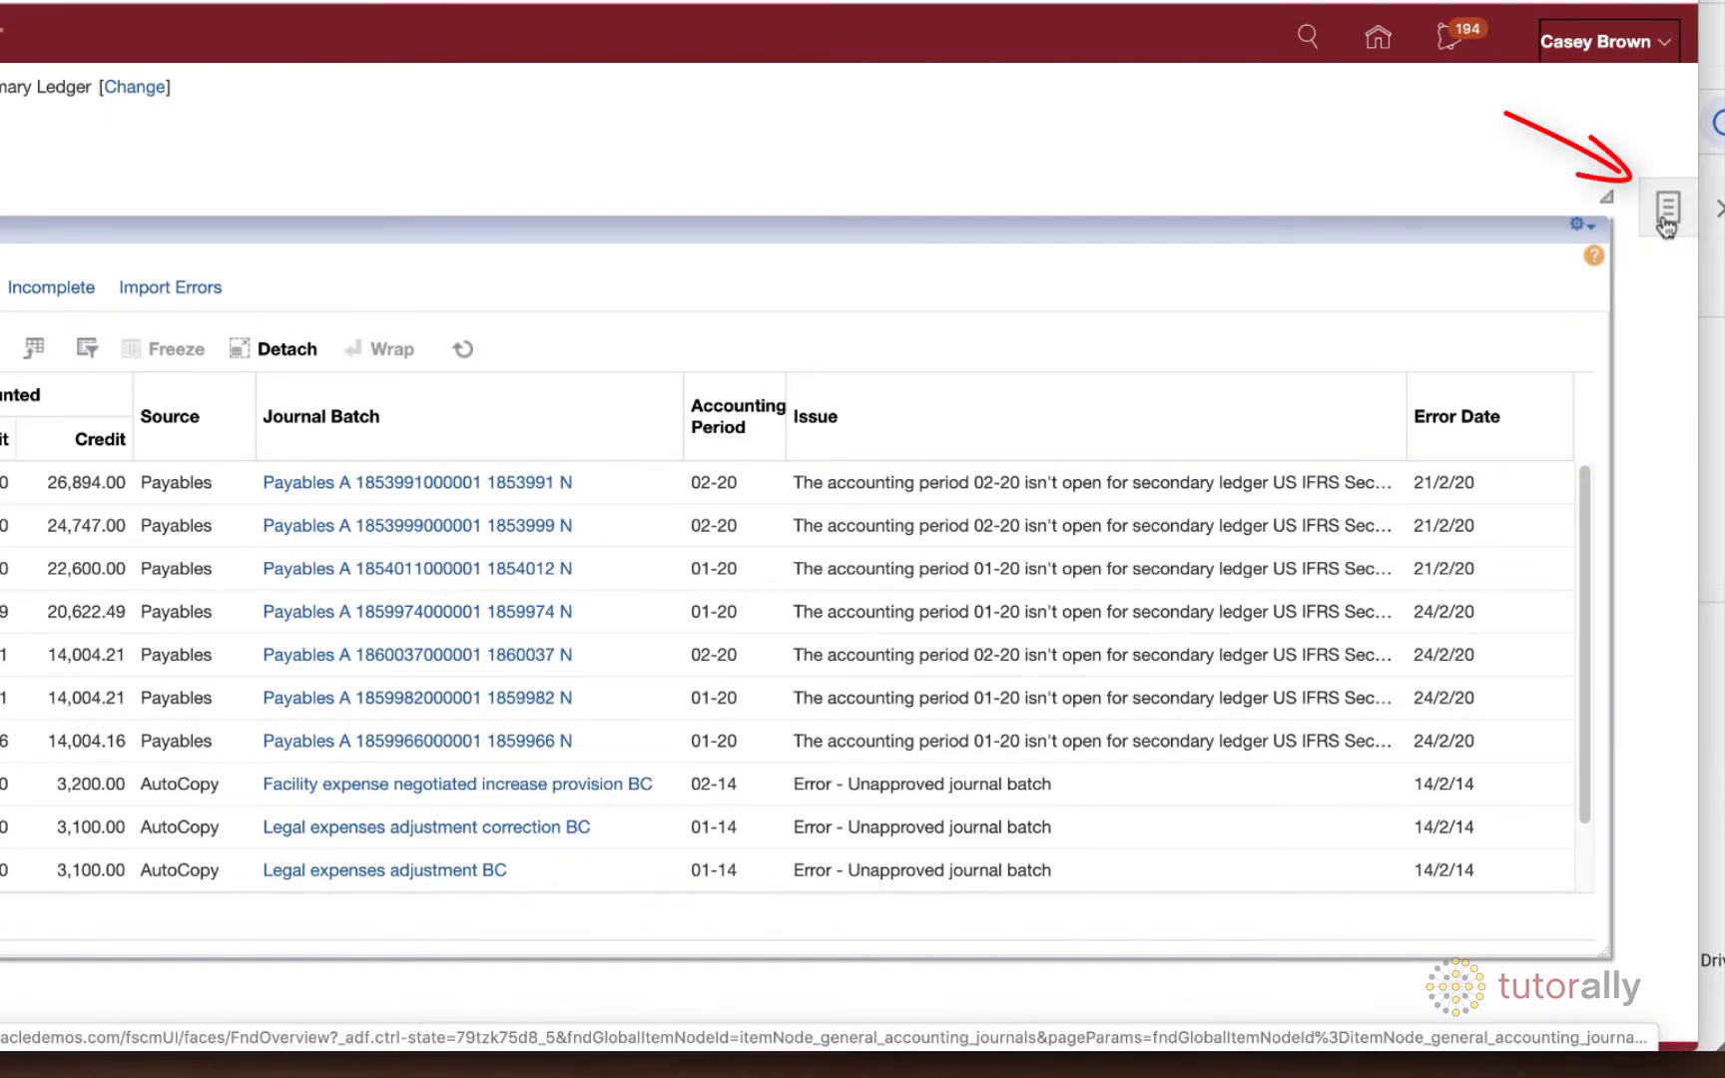
click(1668, 209)
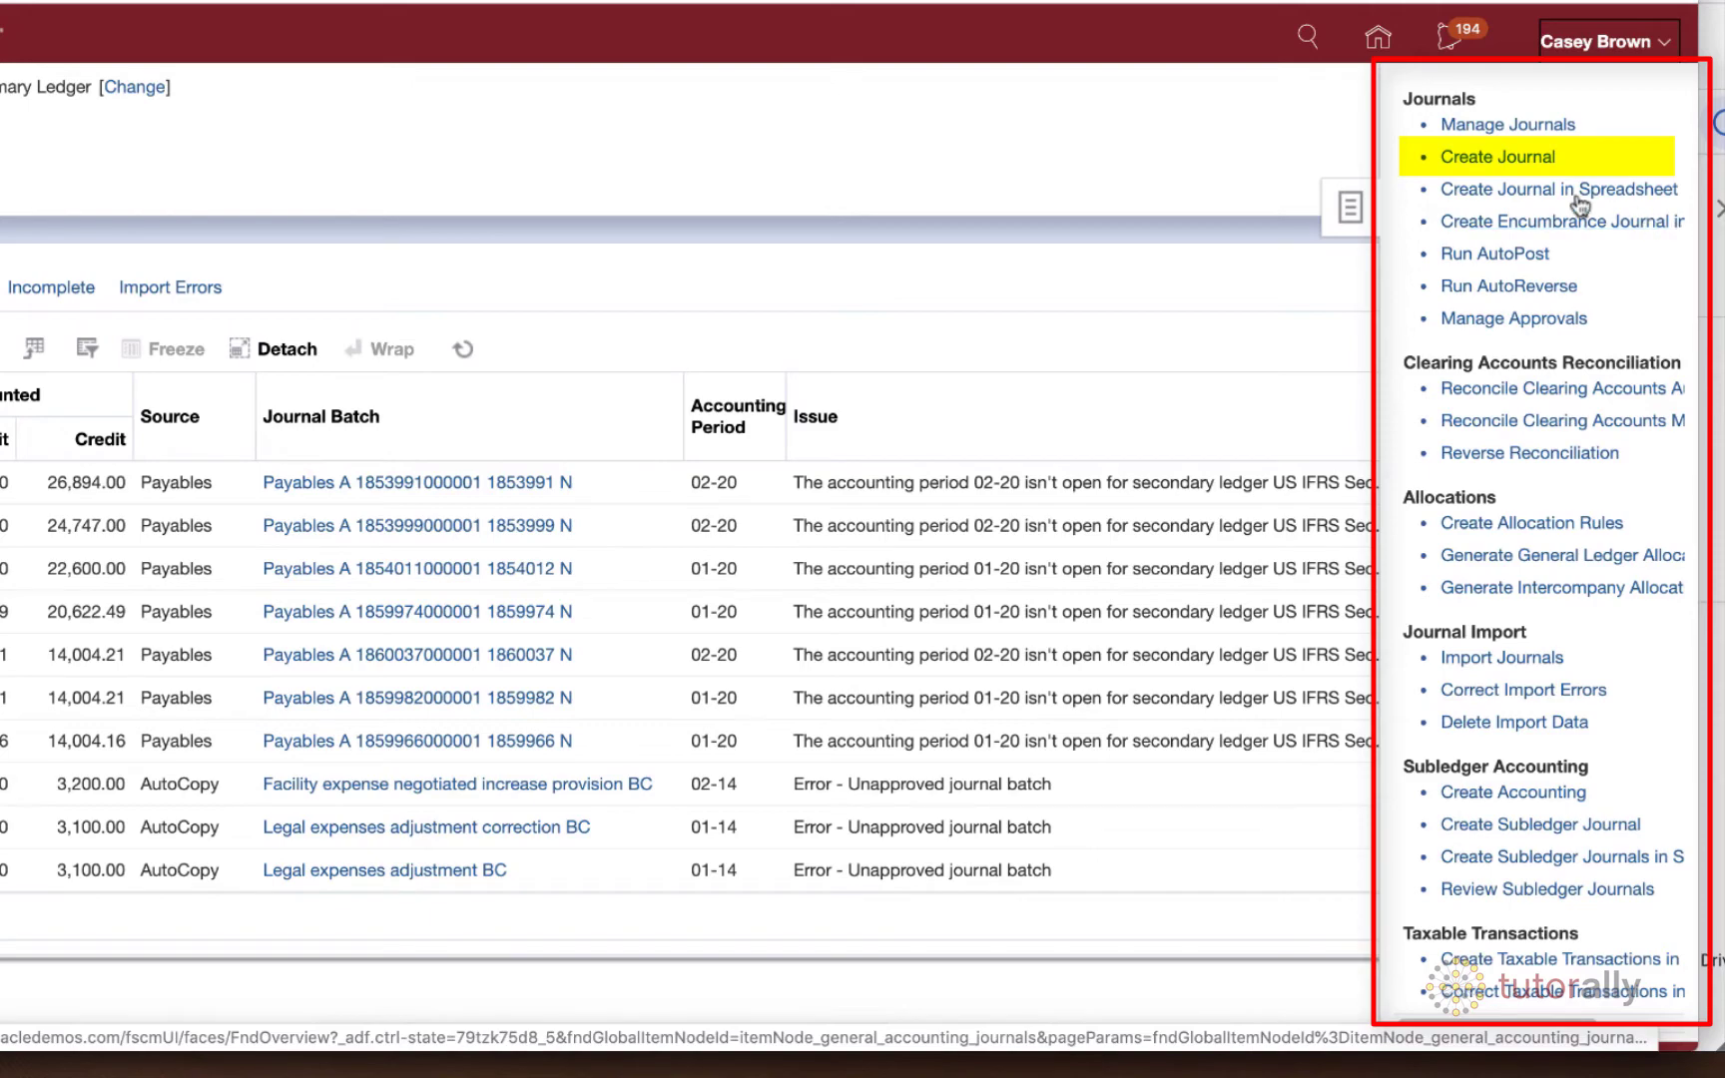
click(1513, 164)
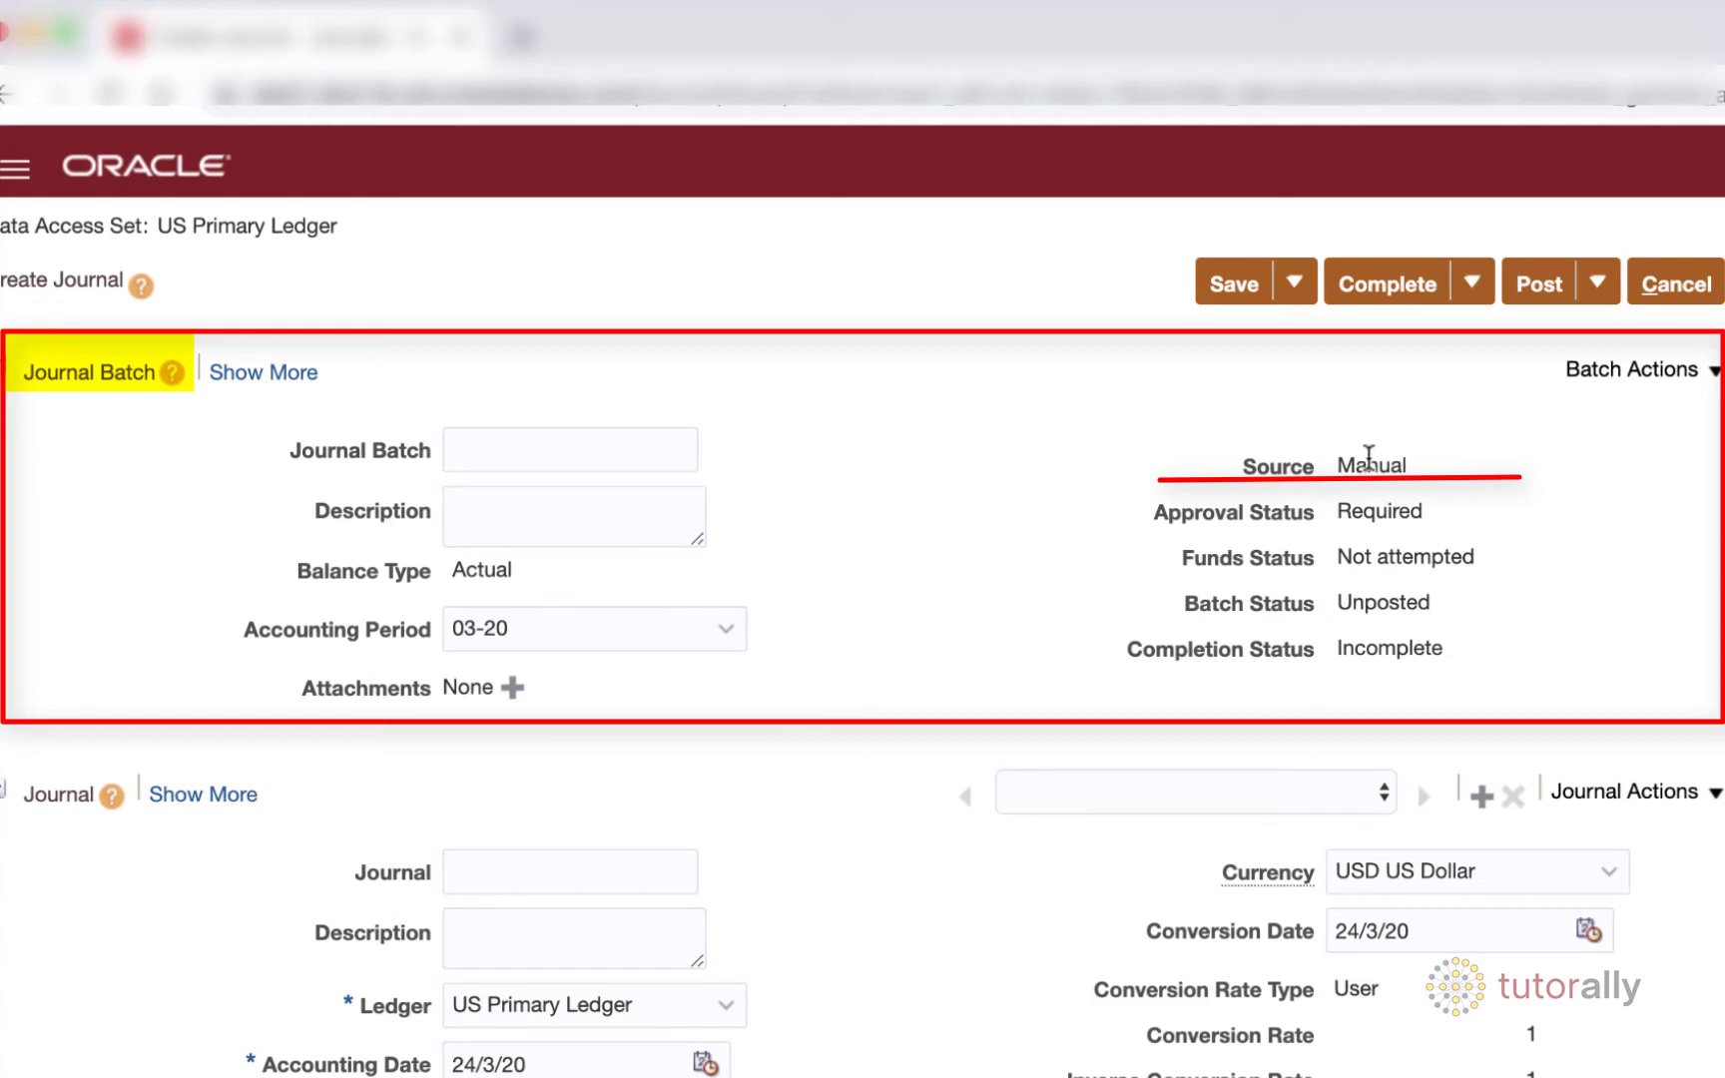
Step: Enter 'Revenue Accrual - CL' as both the journal name and its description
click(650, 870)
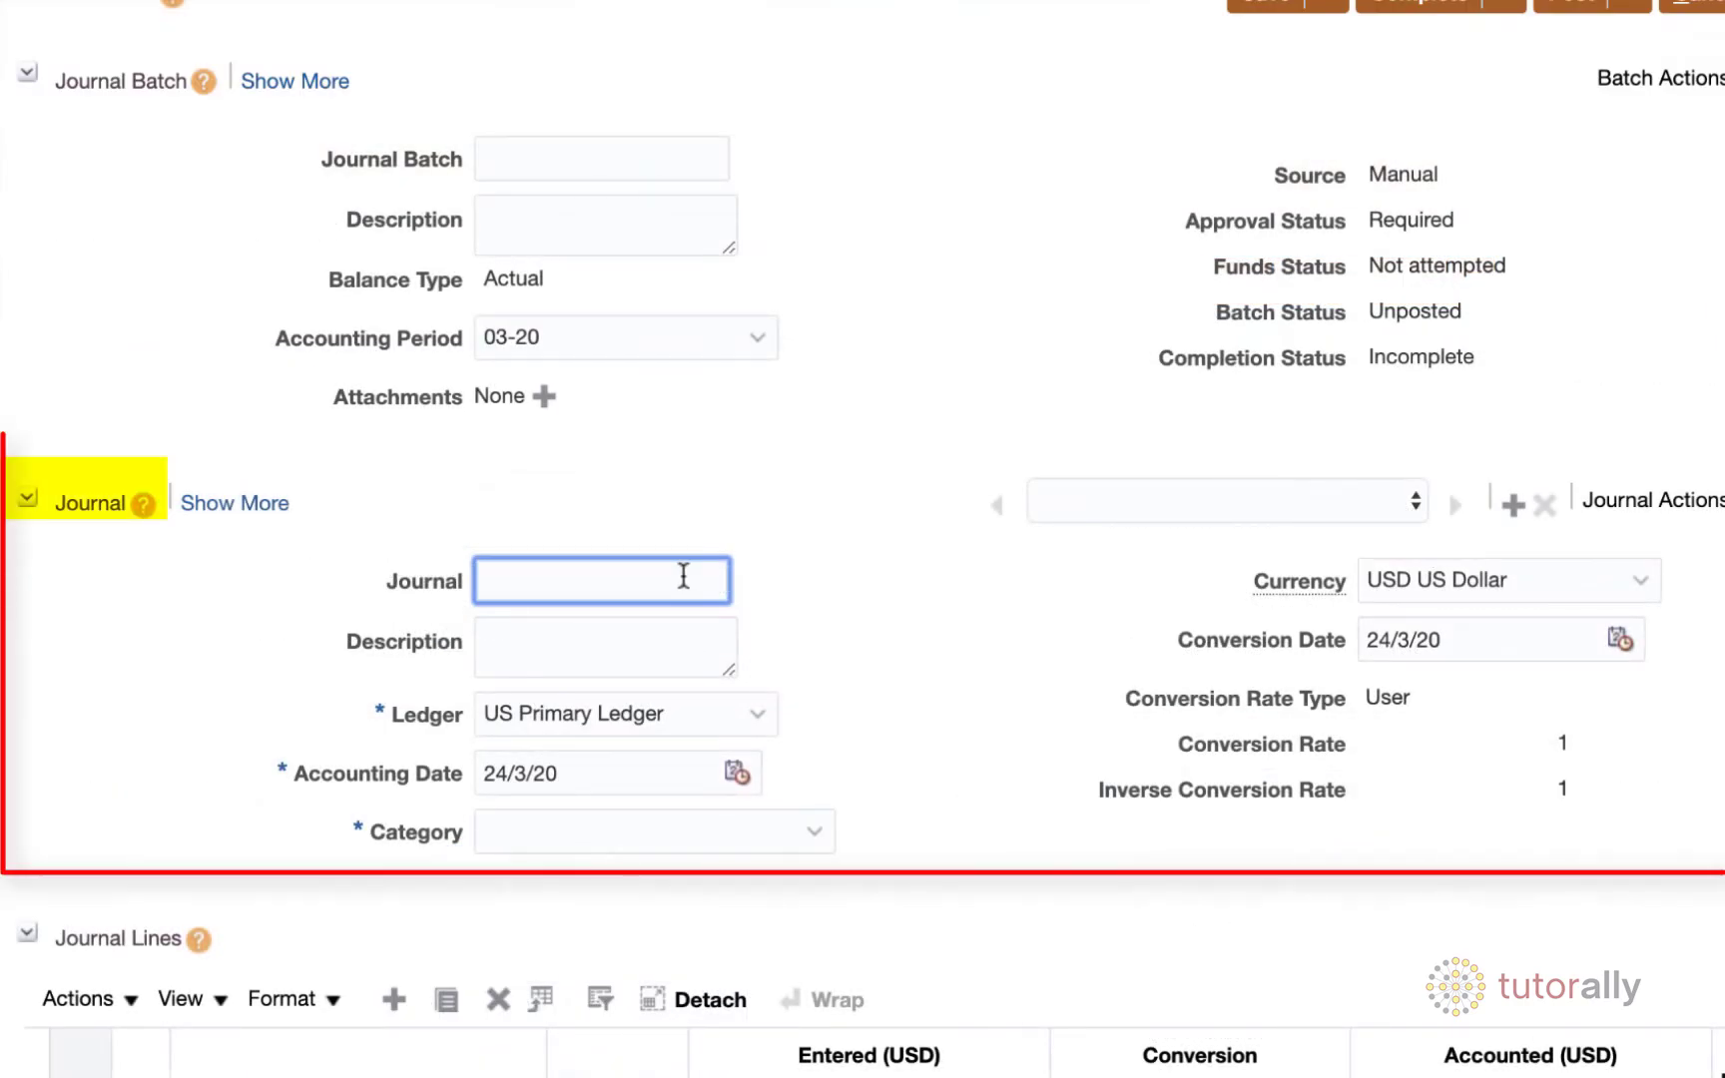
text(Revenue Accrual -)
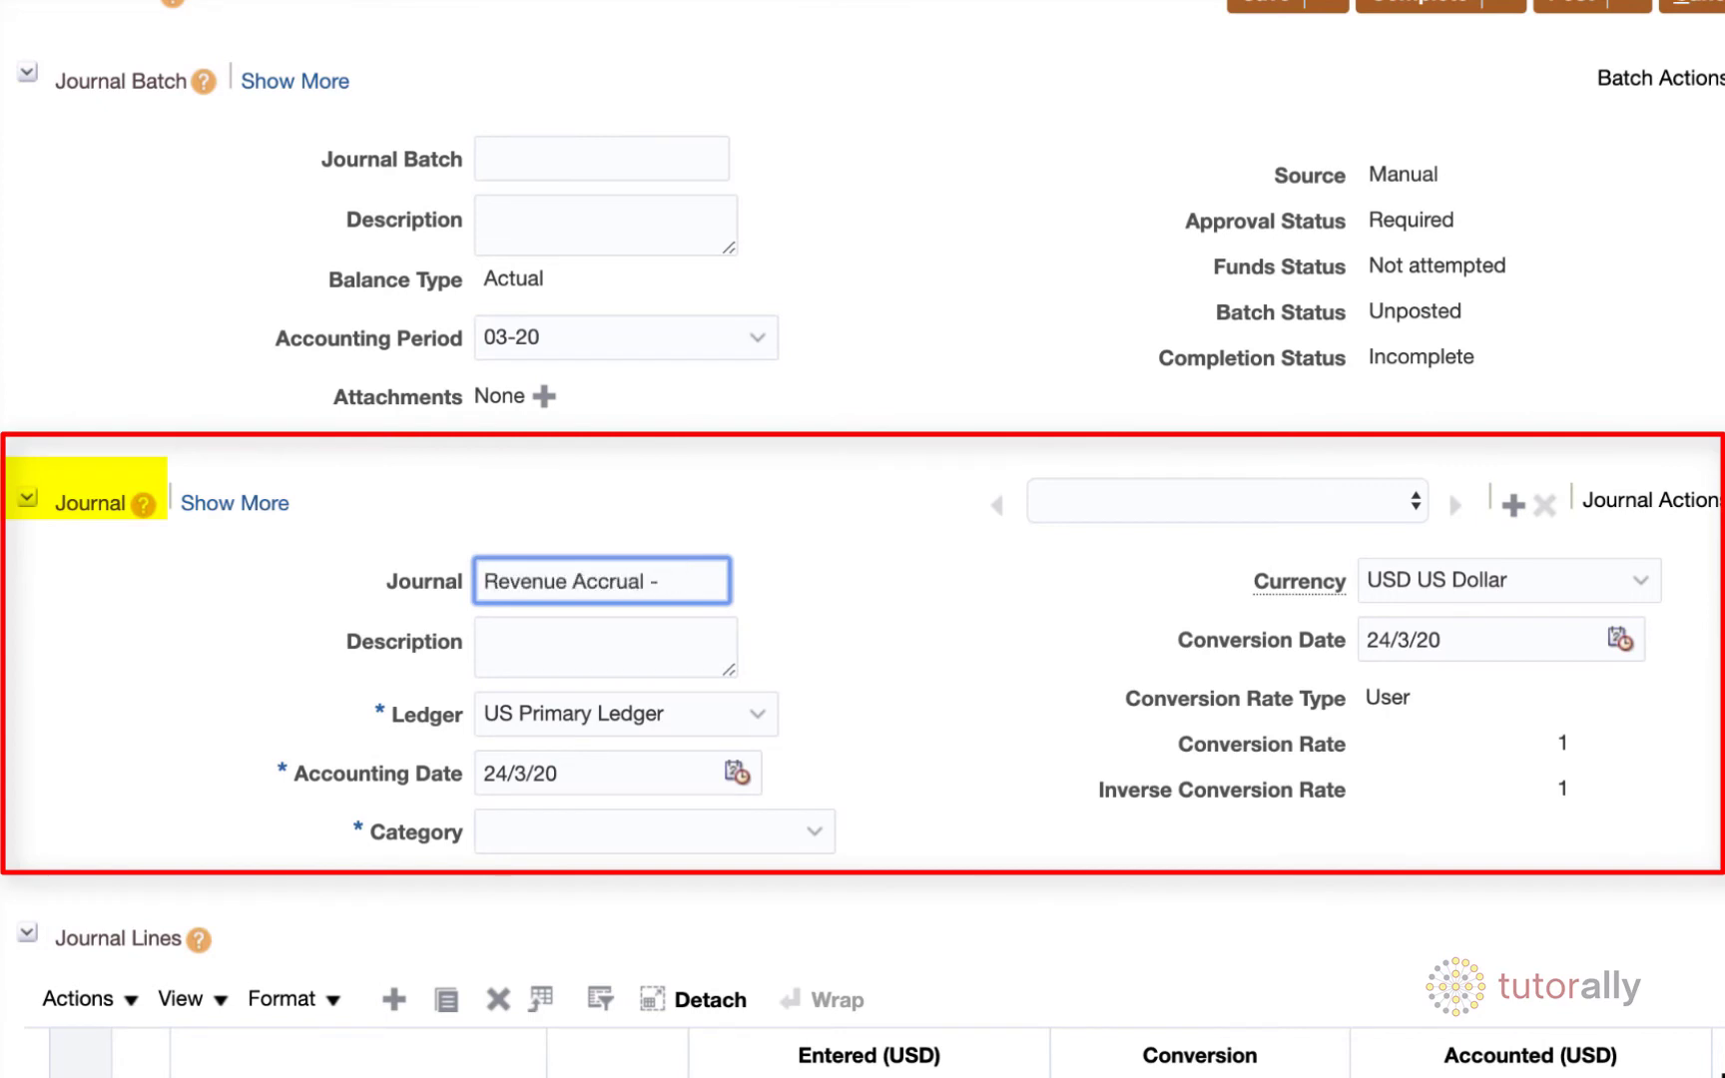
text( CL)
key(Tab)
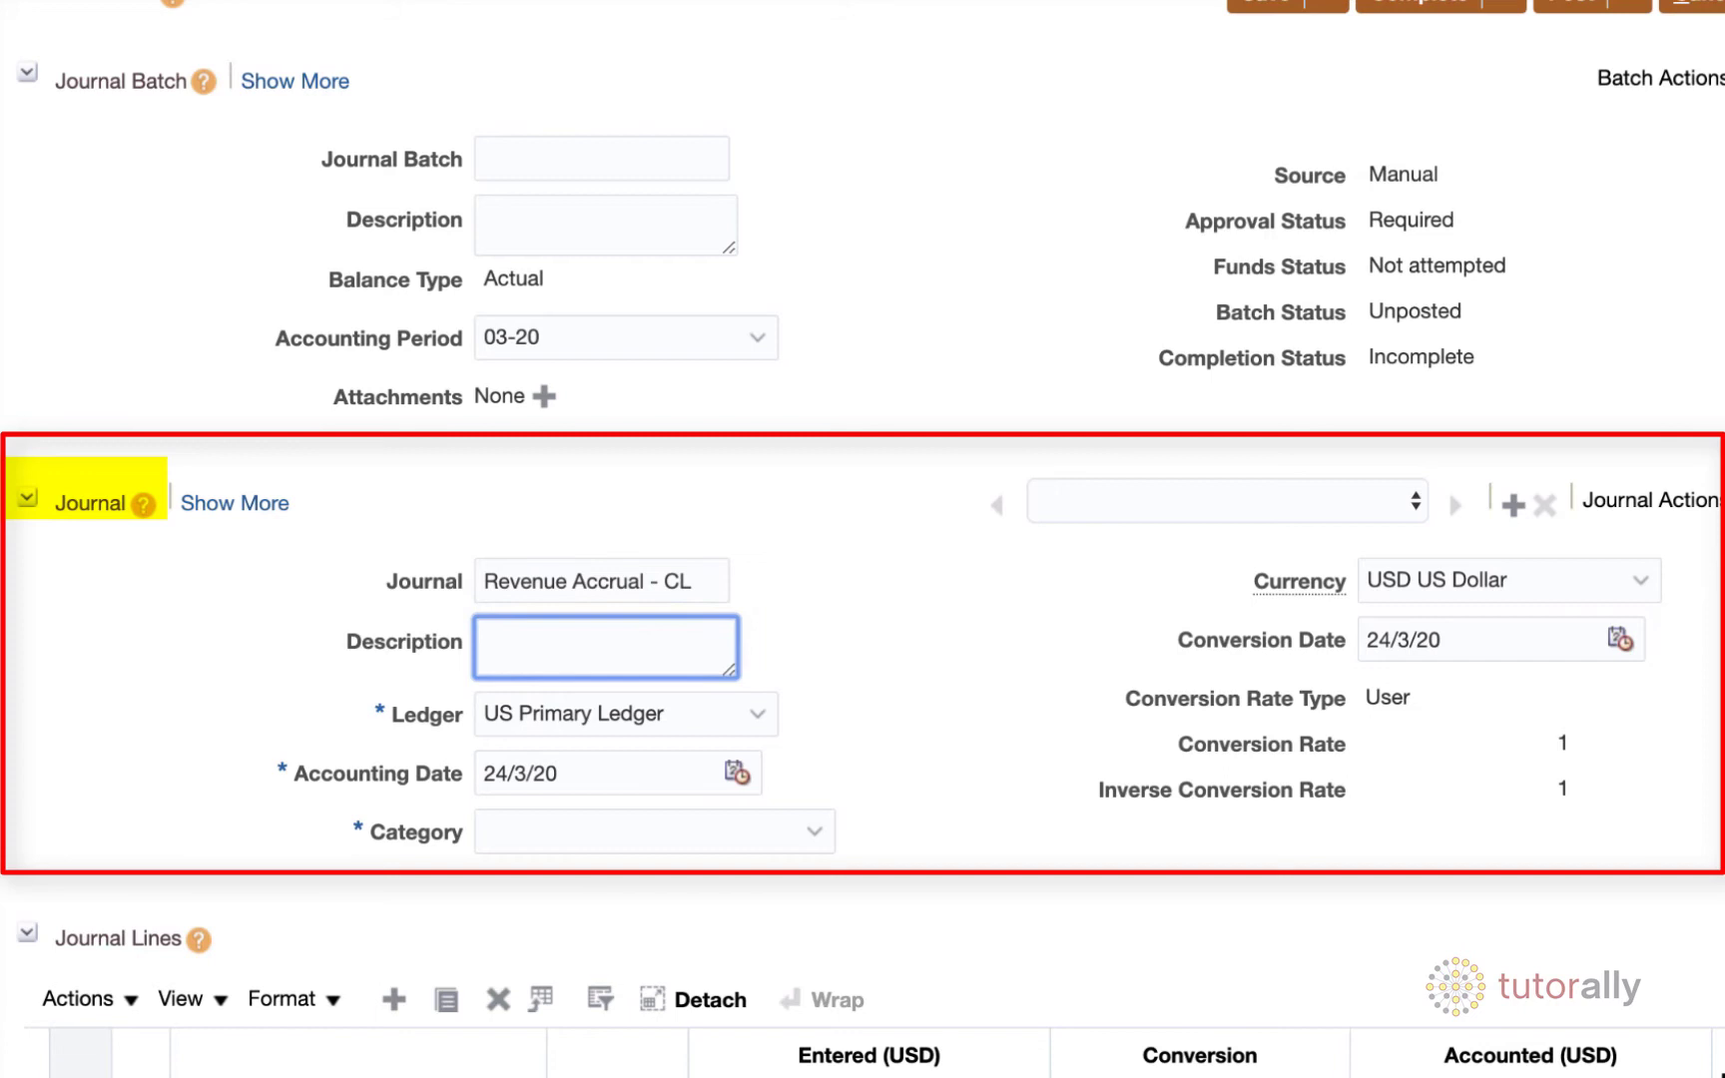
key(shift+Tab)
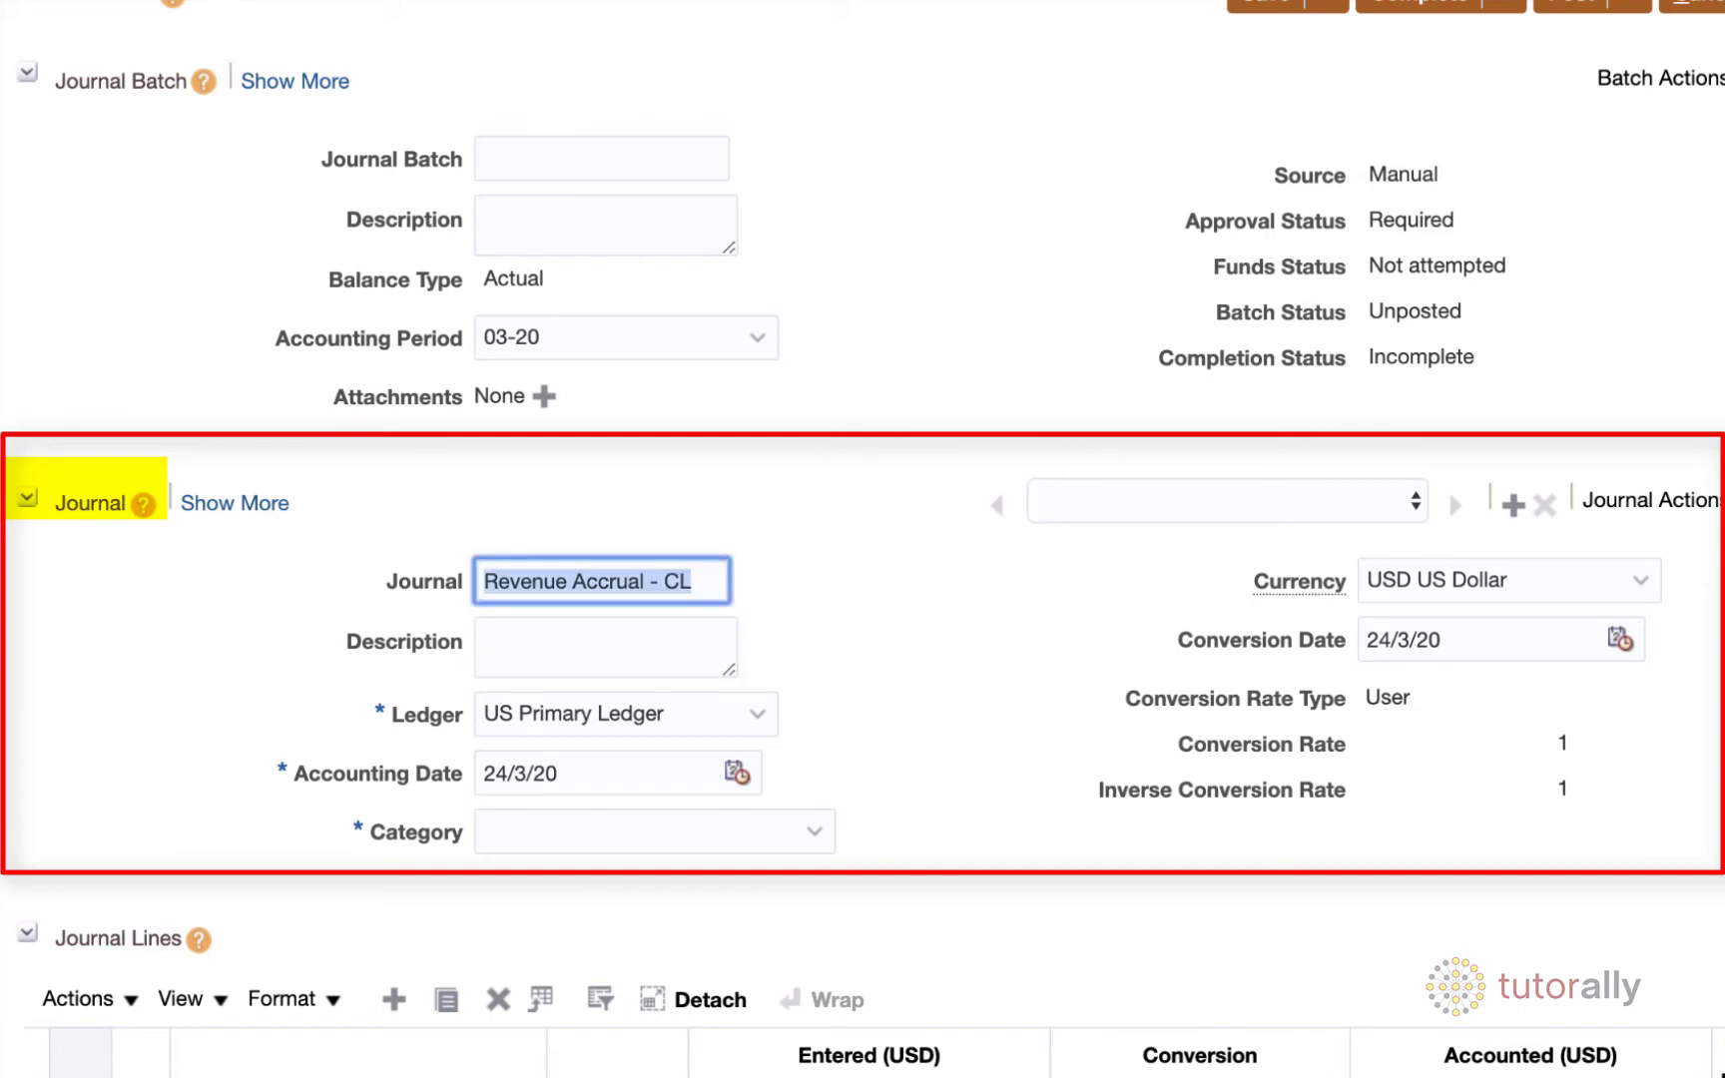
key(ctrl+c)
key(Tab)
key(ctrl+v)
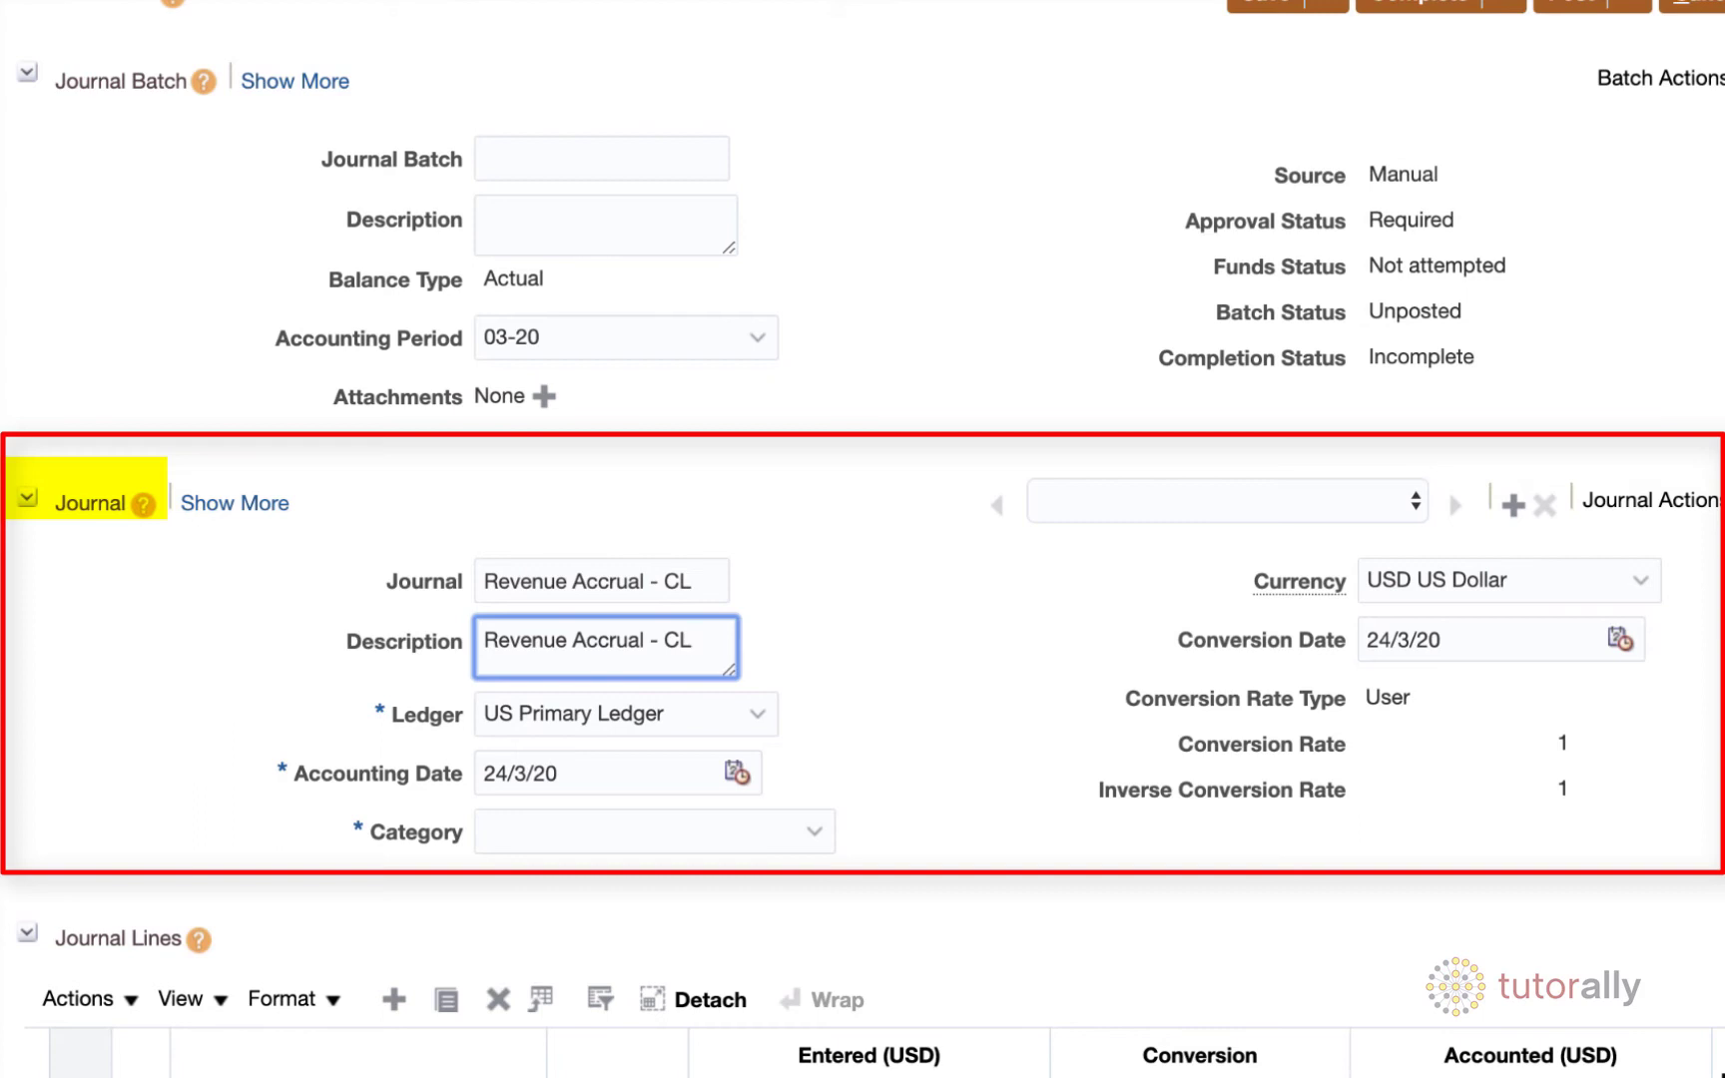
key(Tab)
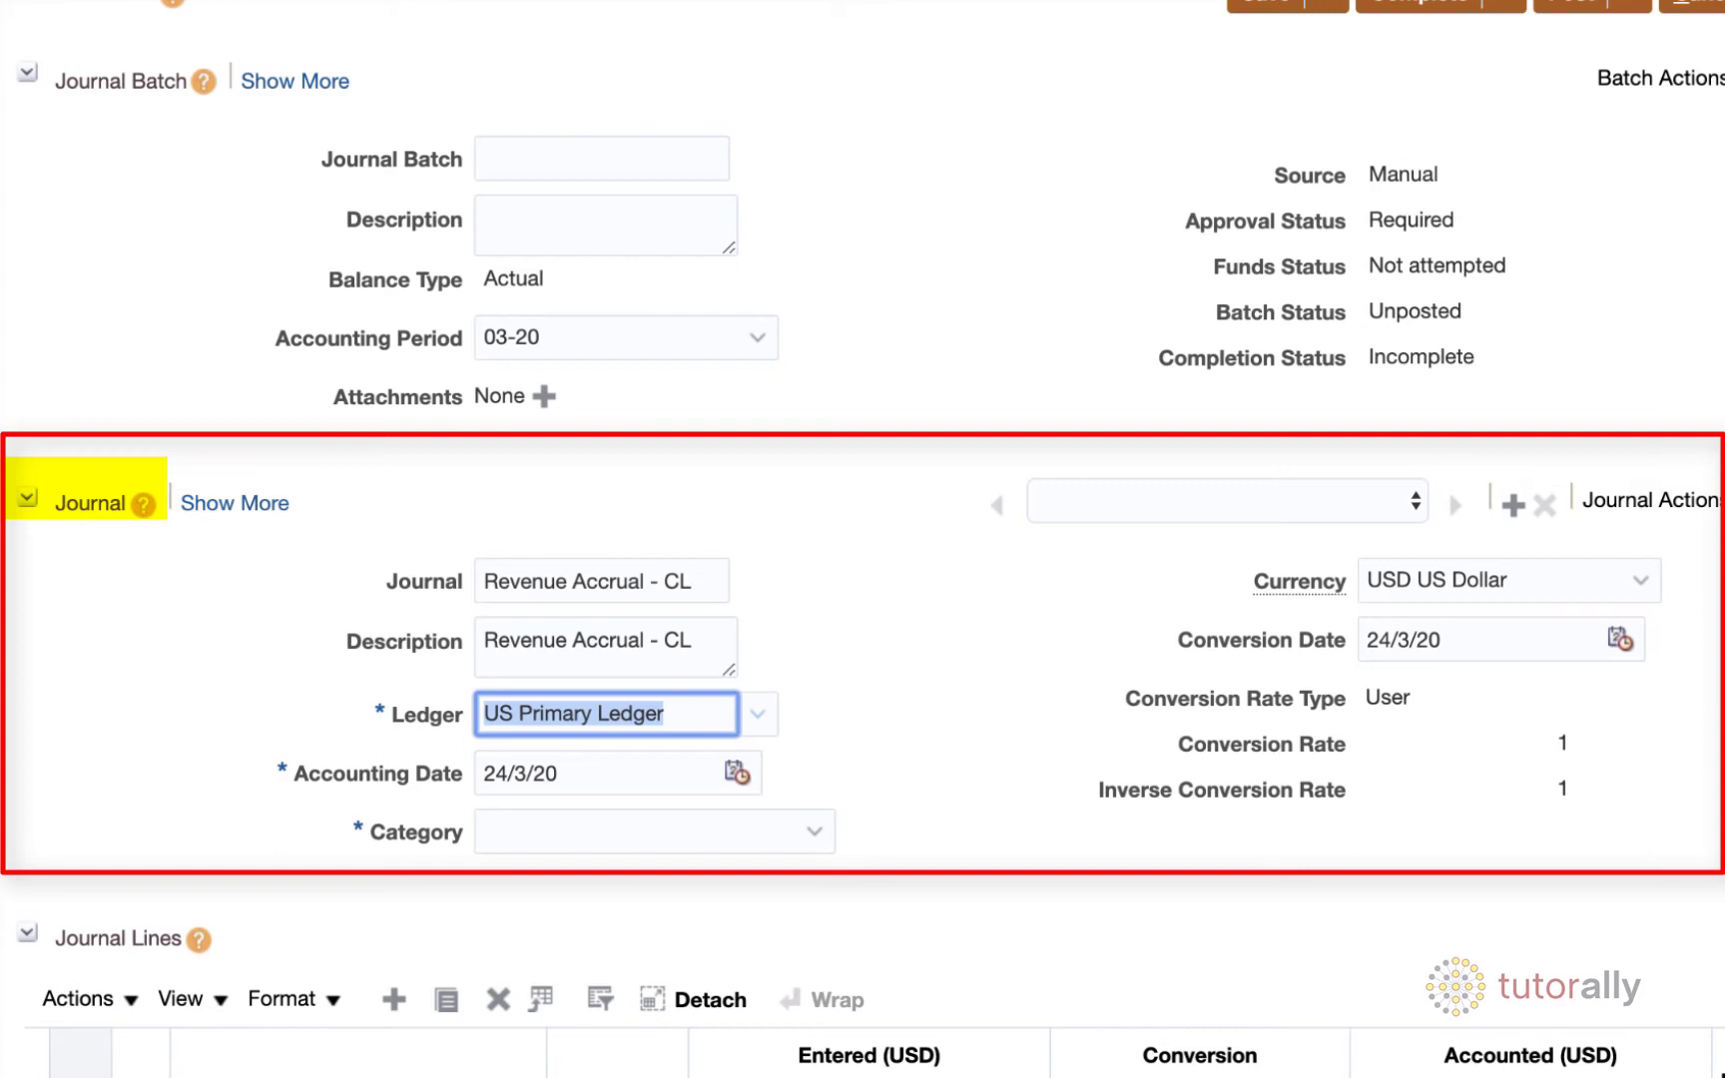
key(Tab)
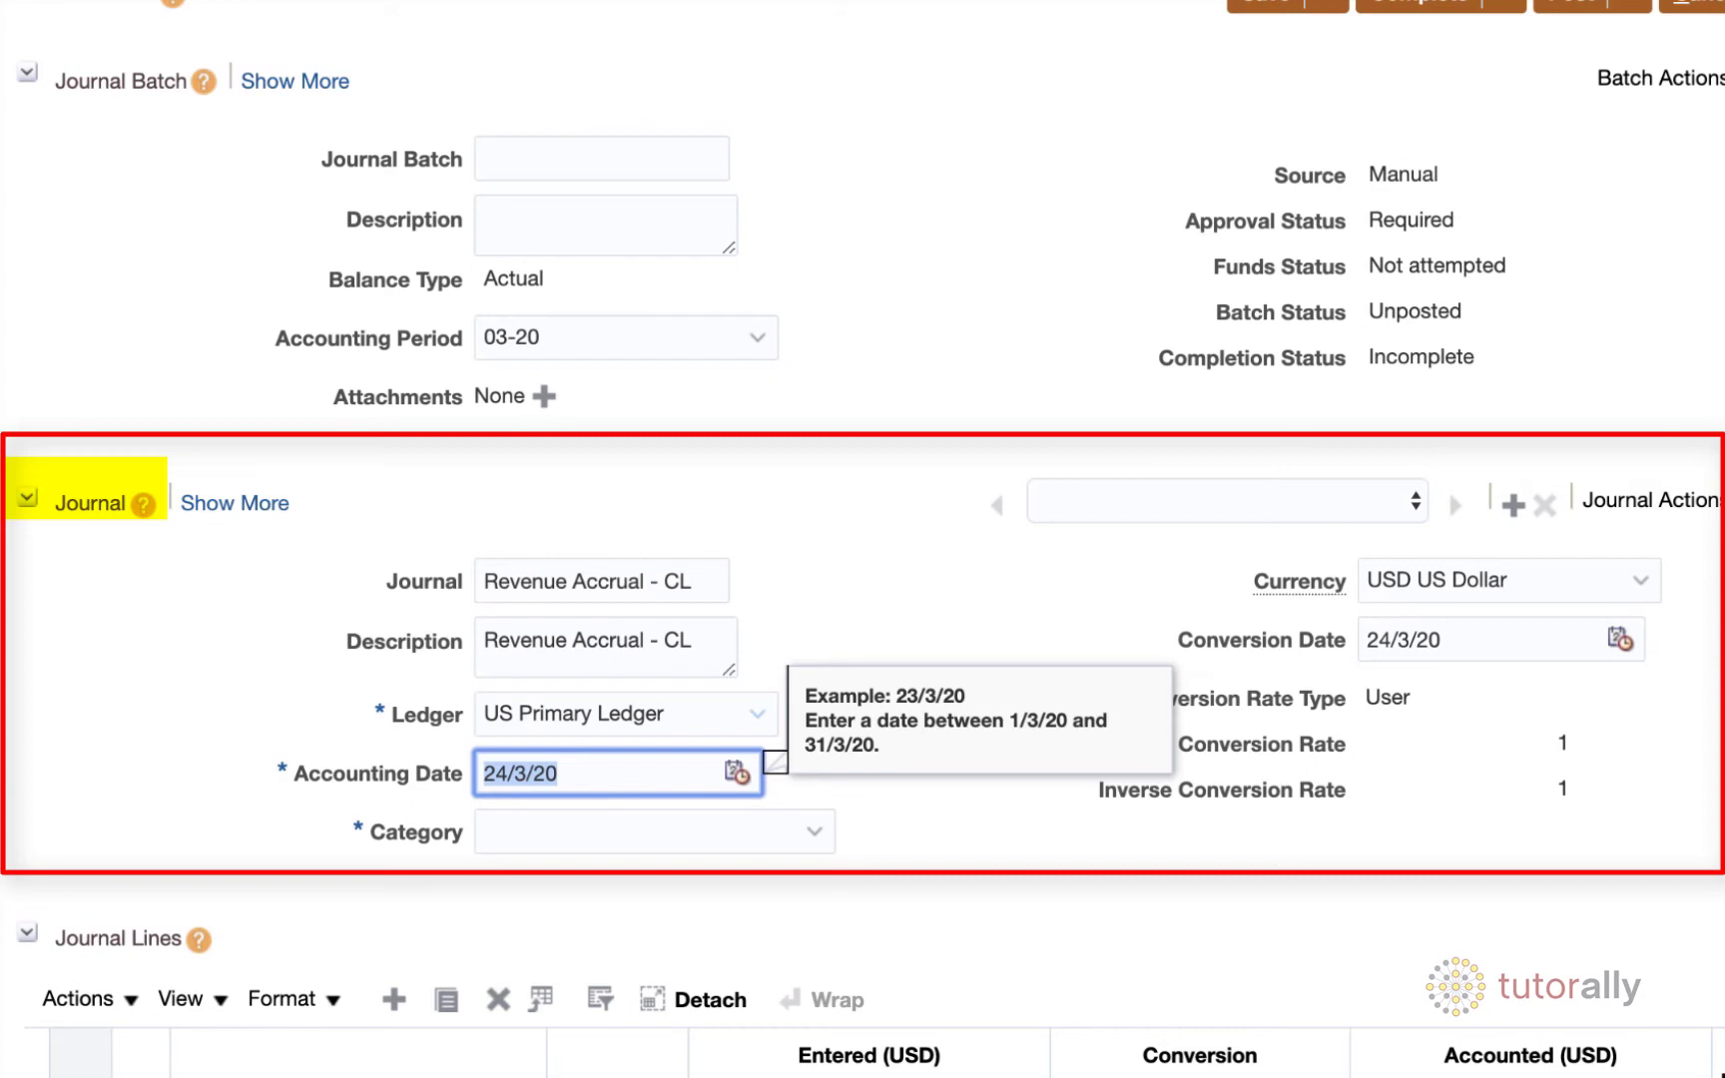
click(635, 832)
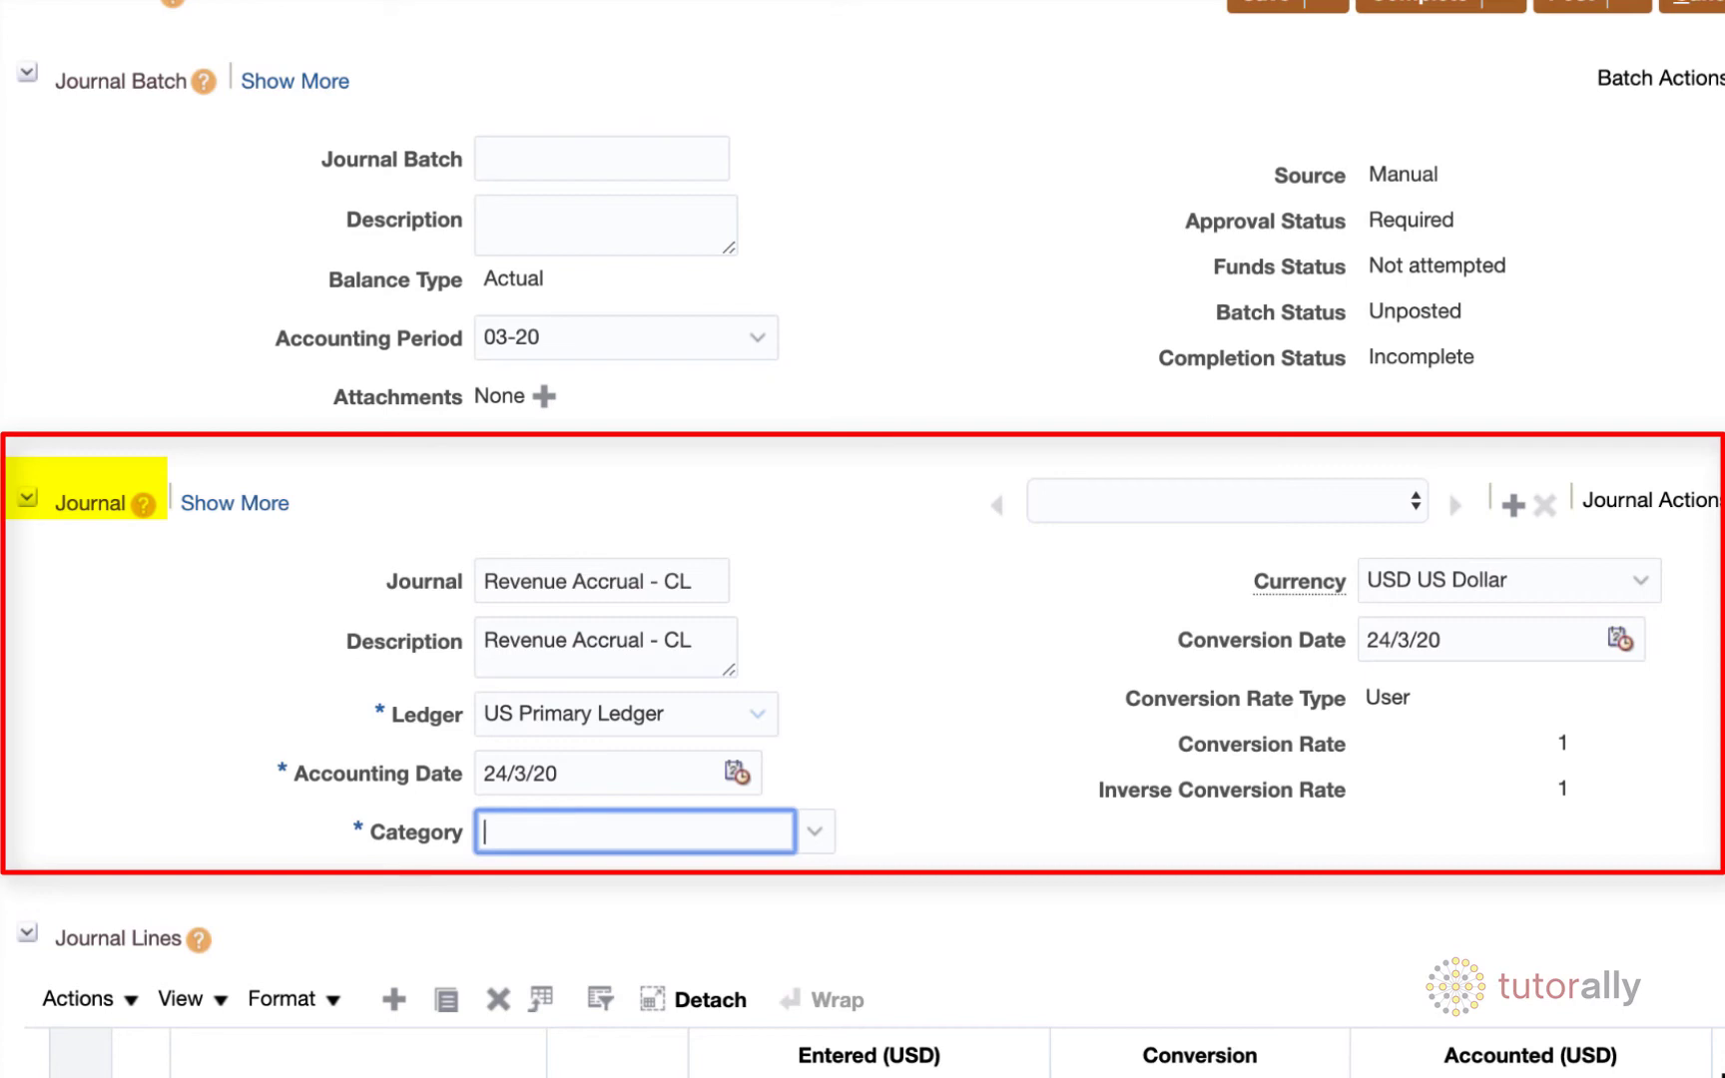
Step: Choose Accrual as the journal category from the 'acc' matches
text(acc)
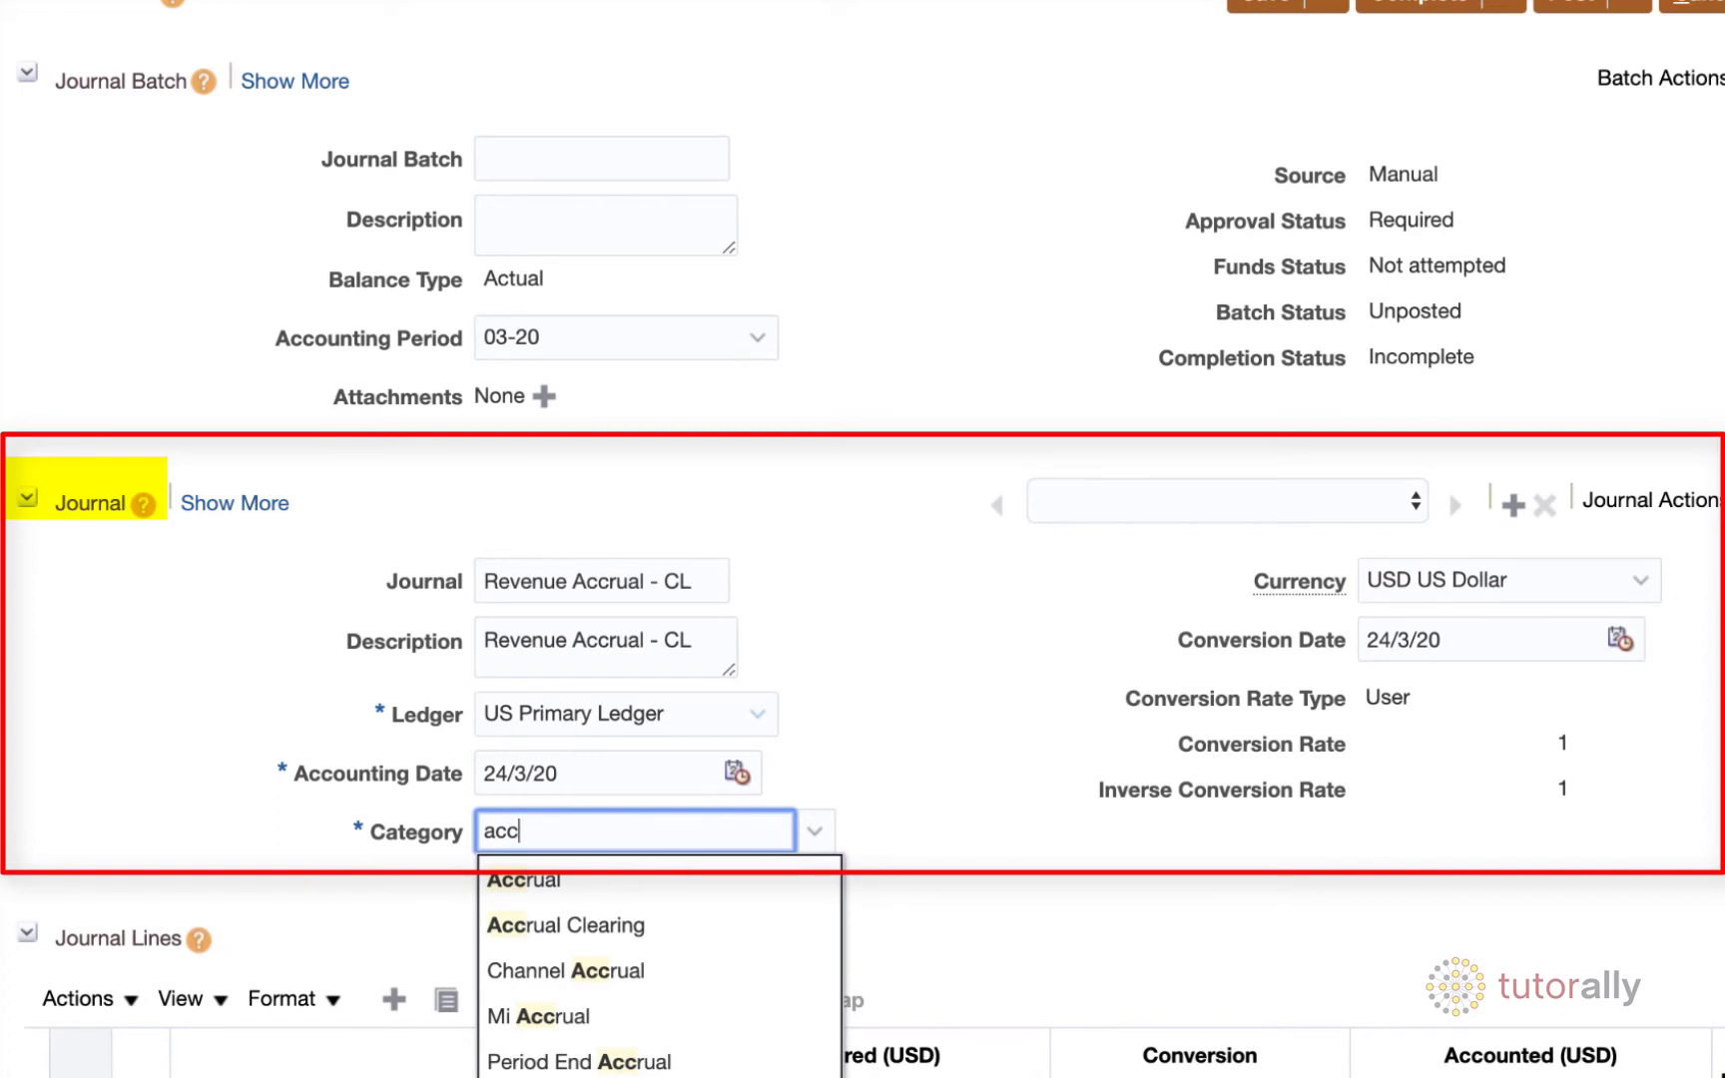
key(Down)
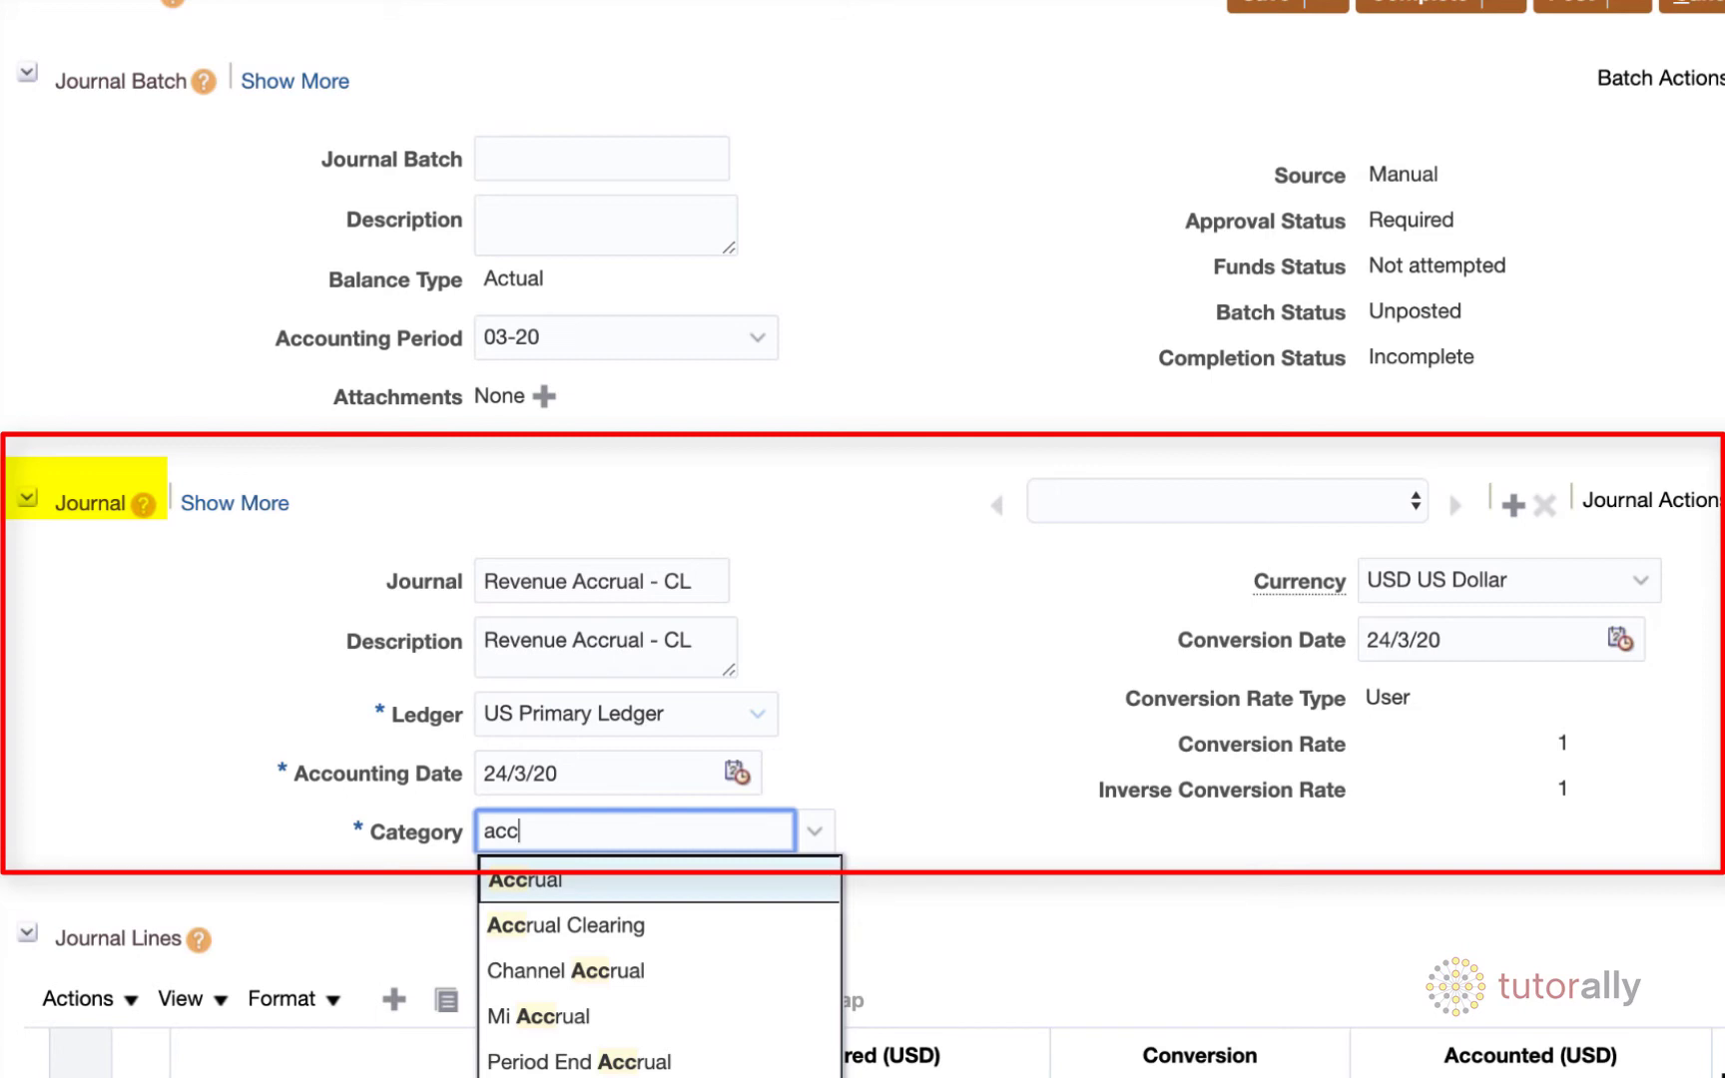
key(Return)
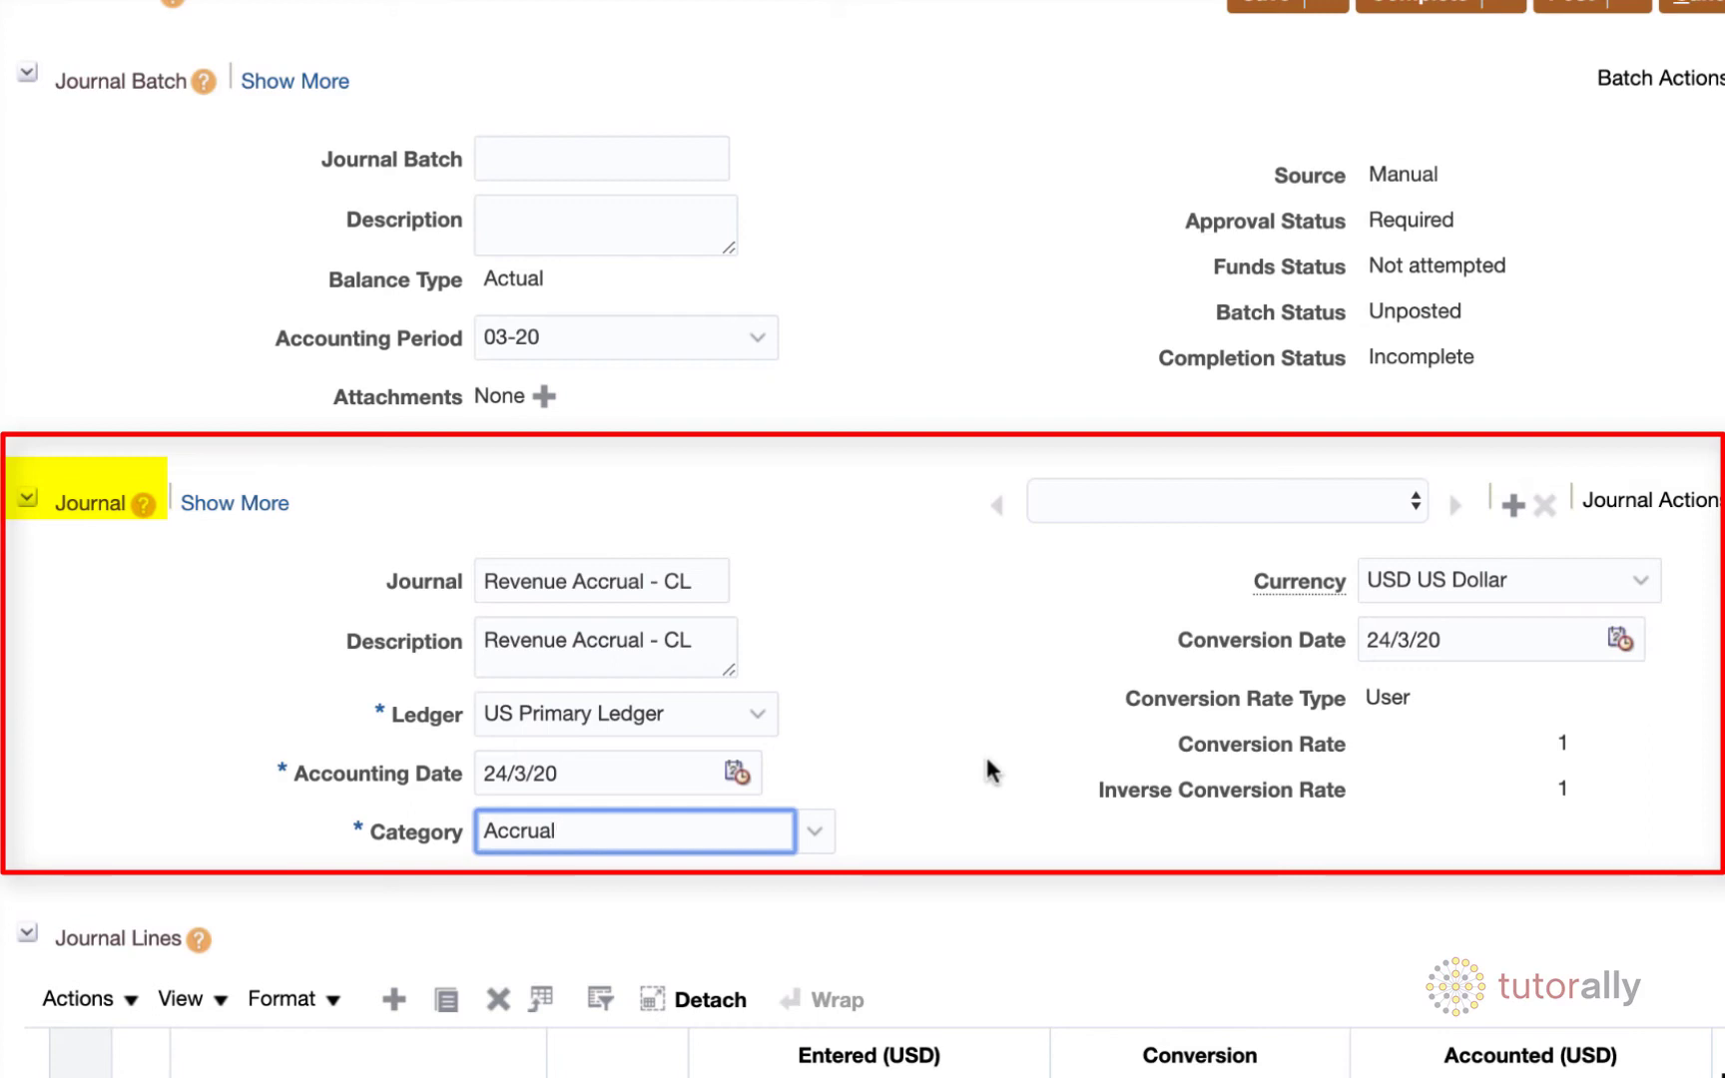
key(Tab)
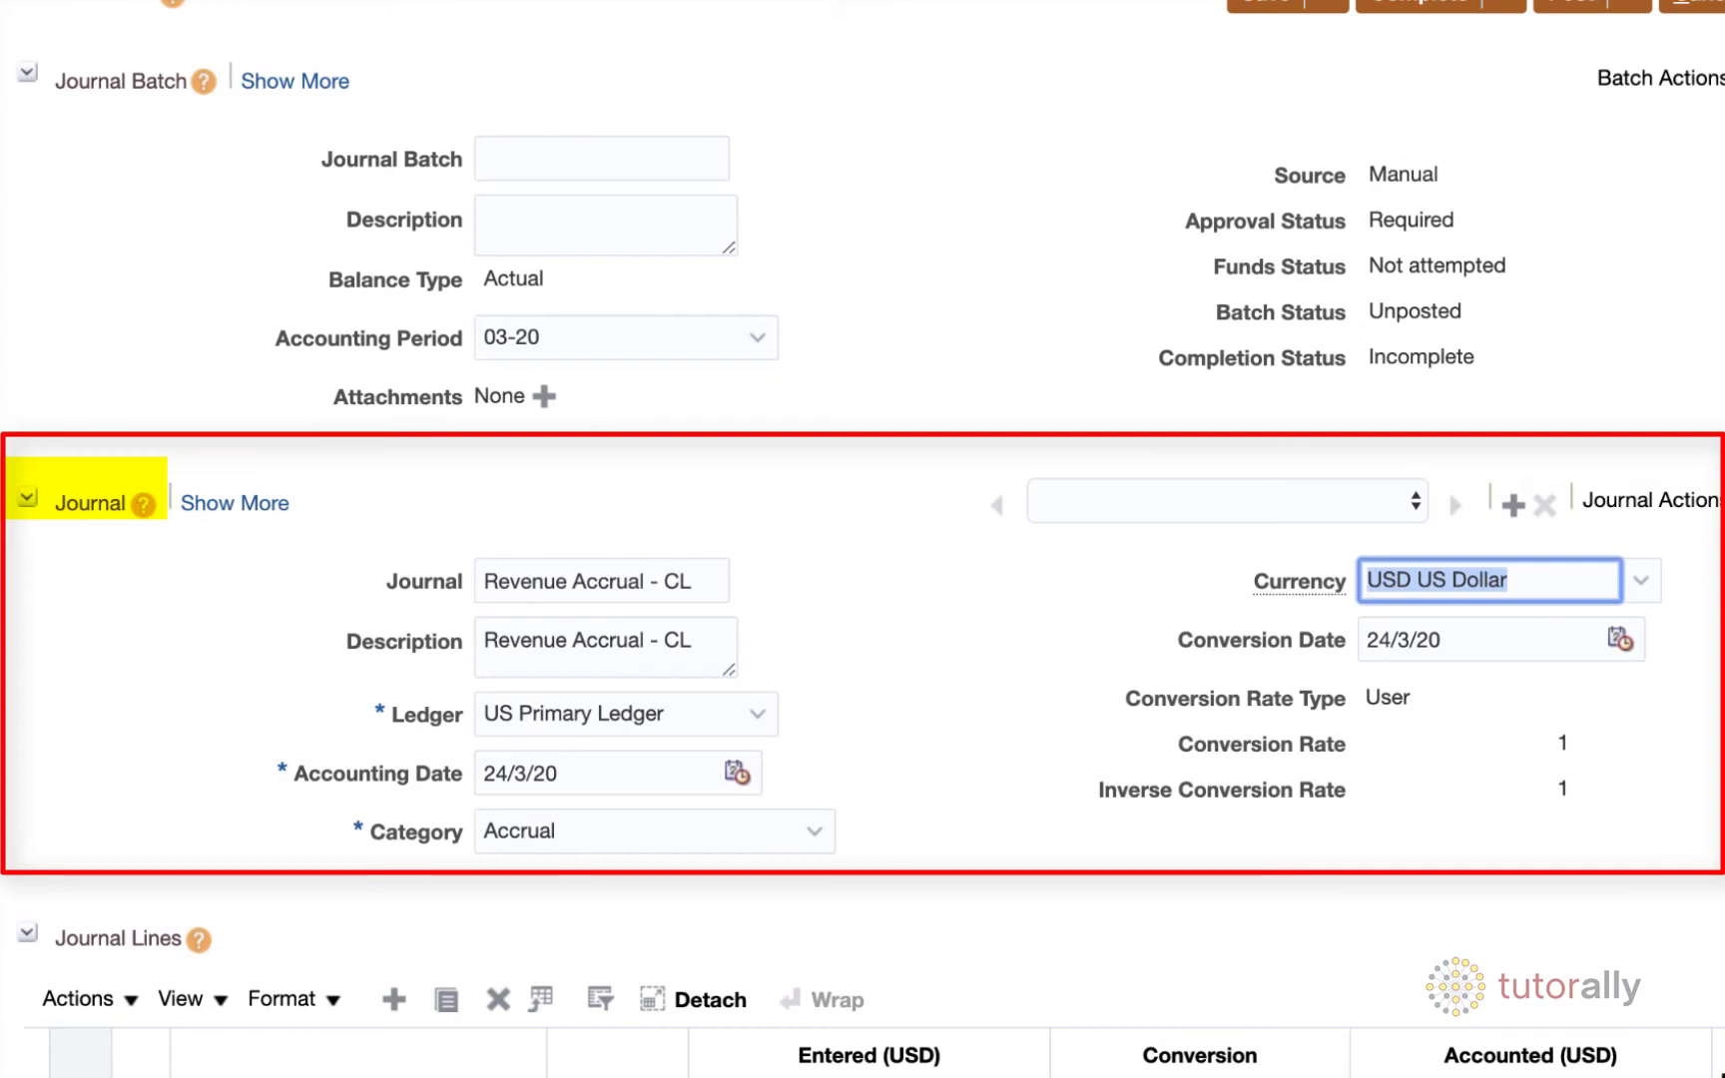
key(Tab)
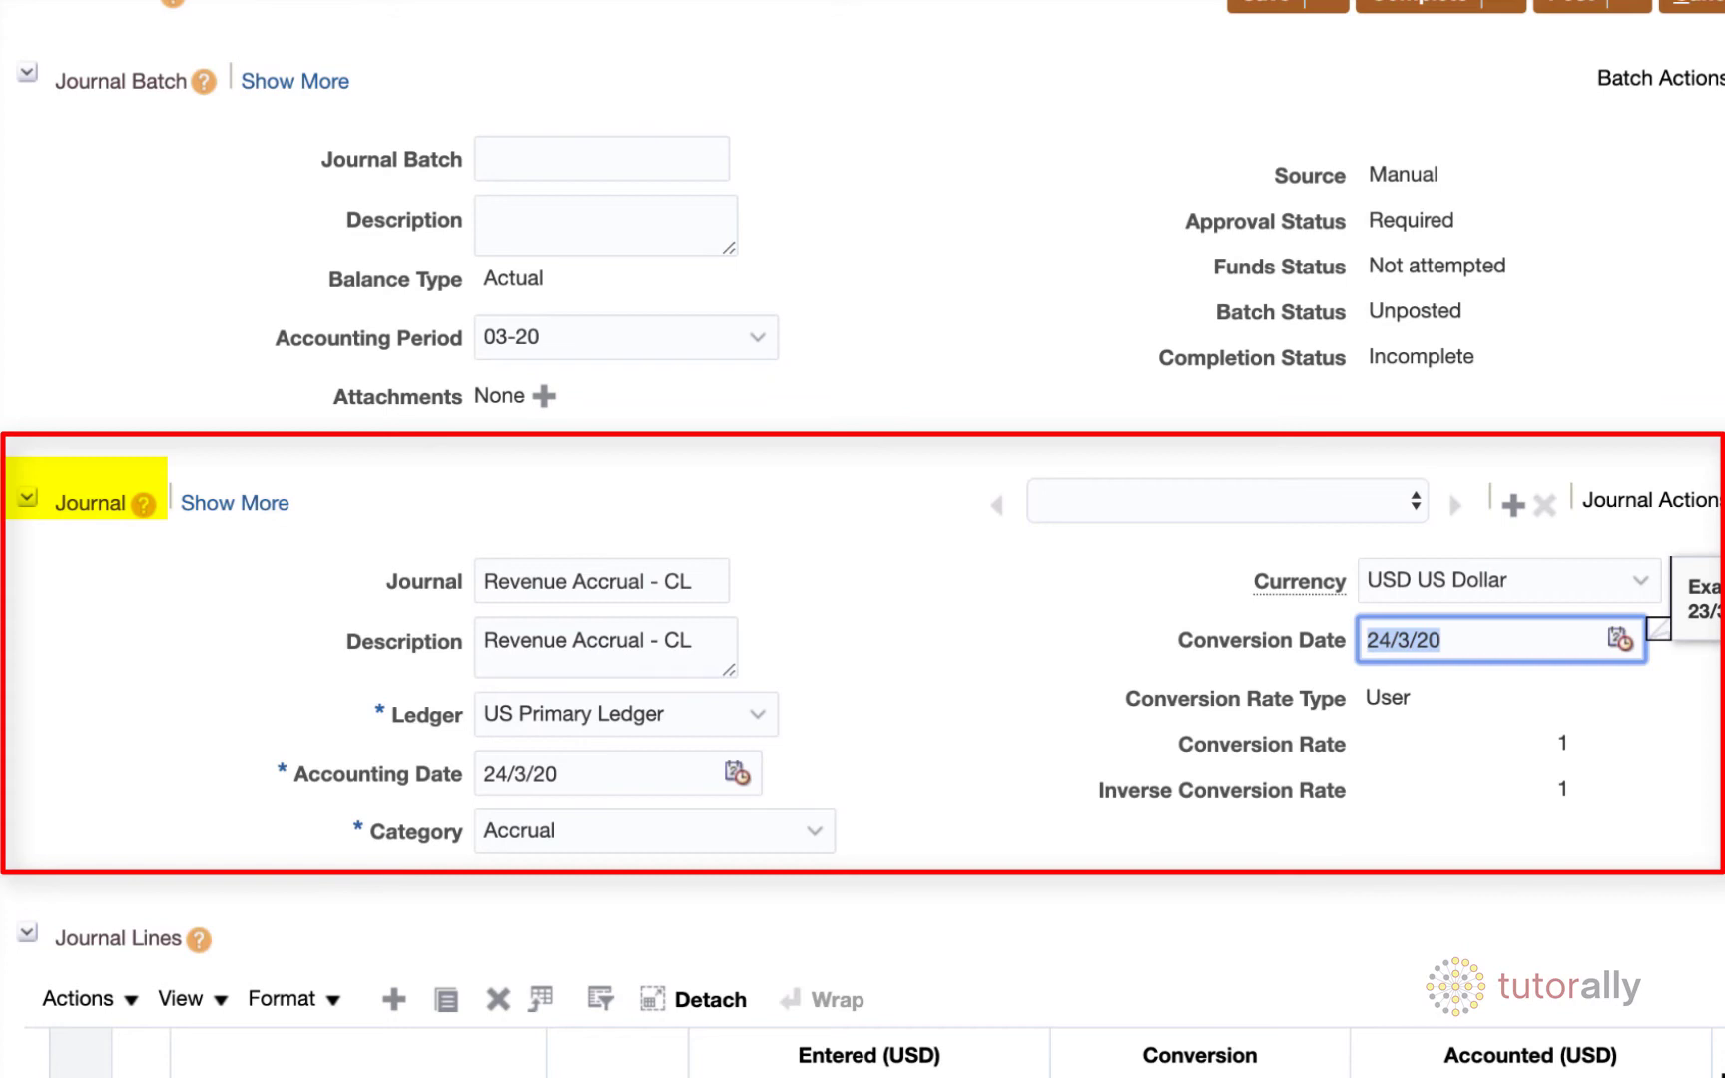
Step: Give line 1 account 101.10.12104.000.000.000 by picking 12104 Revenue Clearing
scroll(862, 699, down, 4)
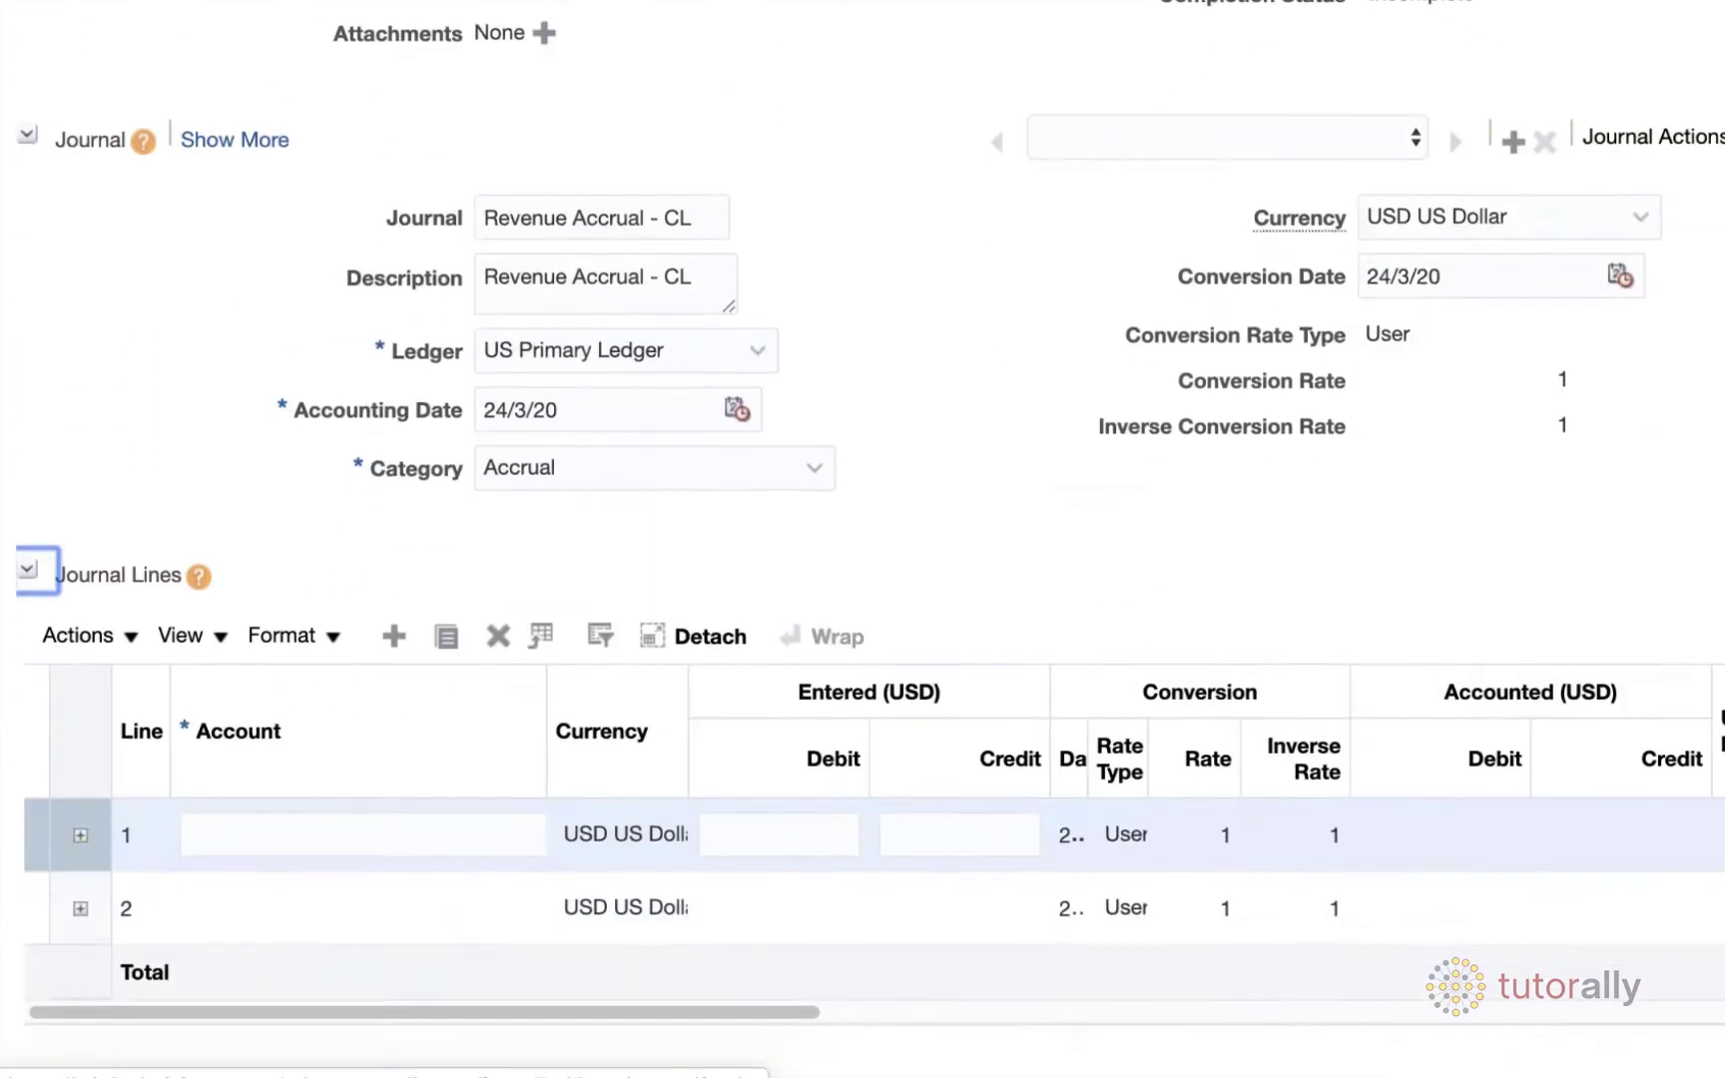
click(299, 844)
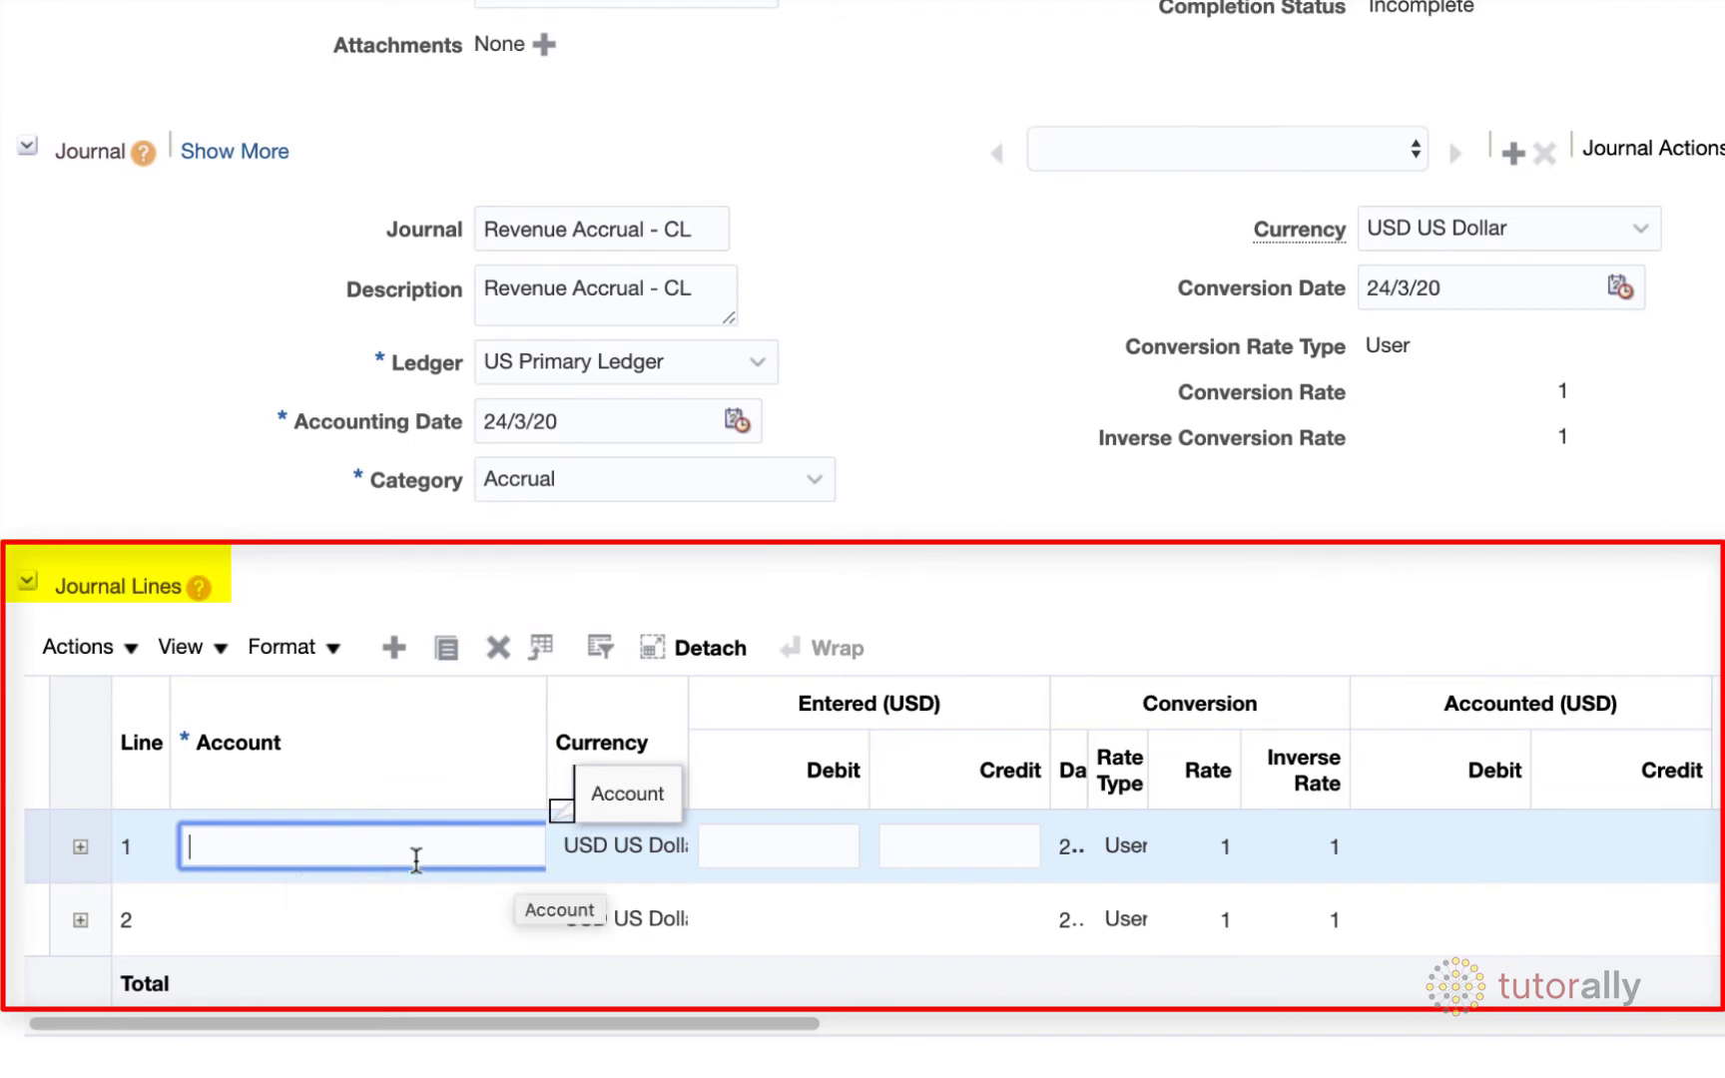
drag(549, 732, 652, 745)
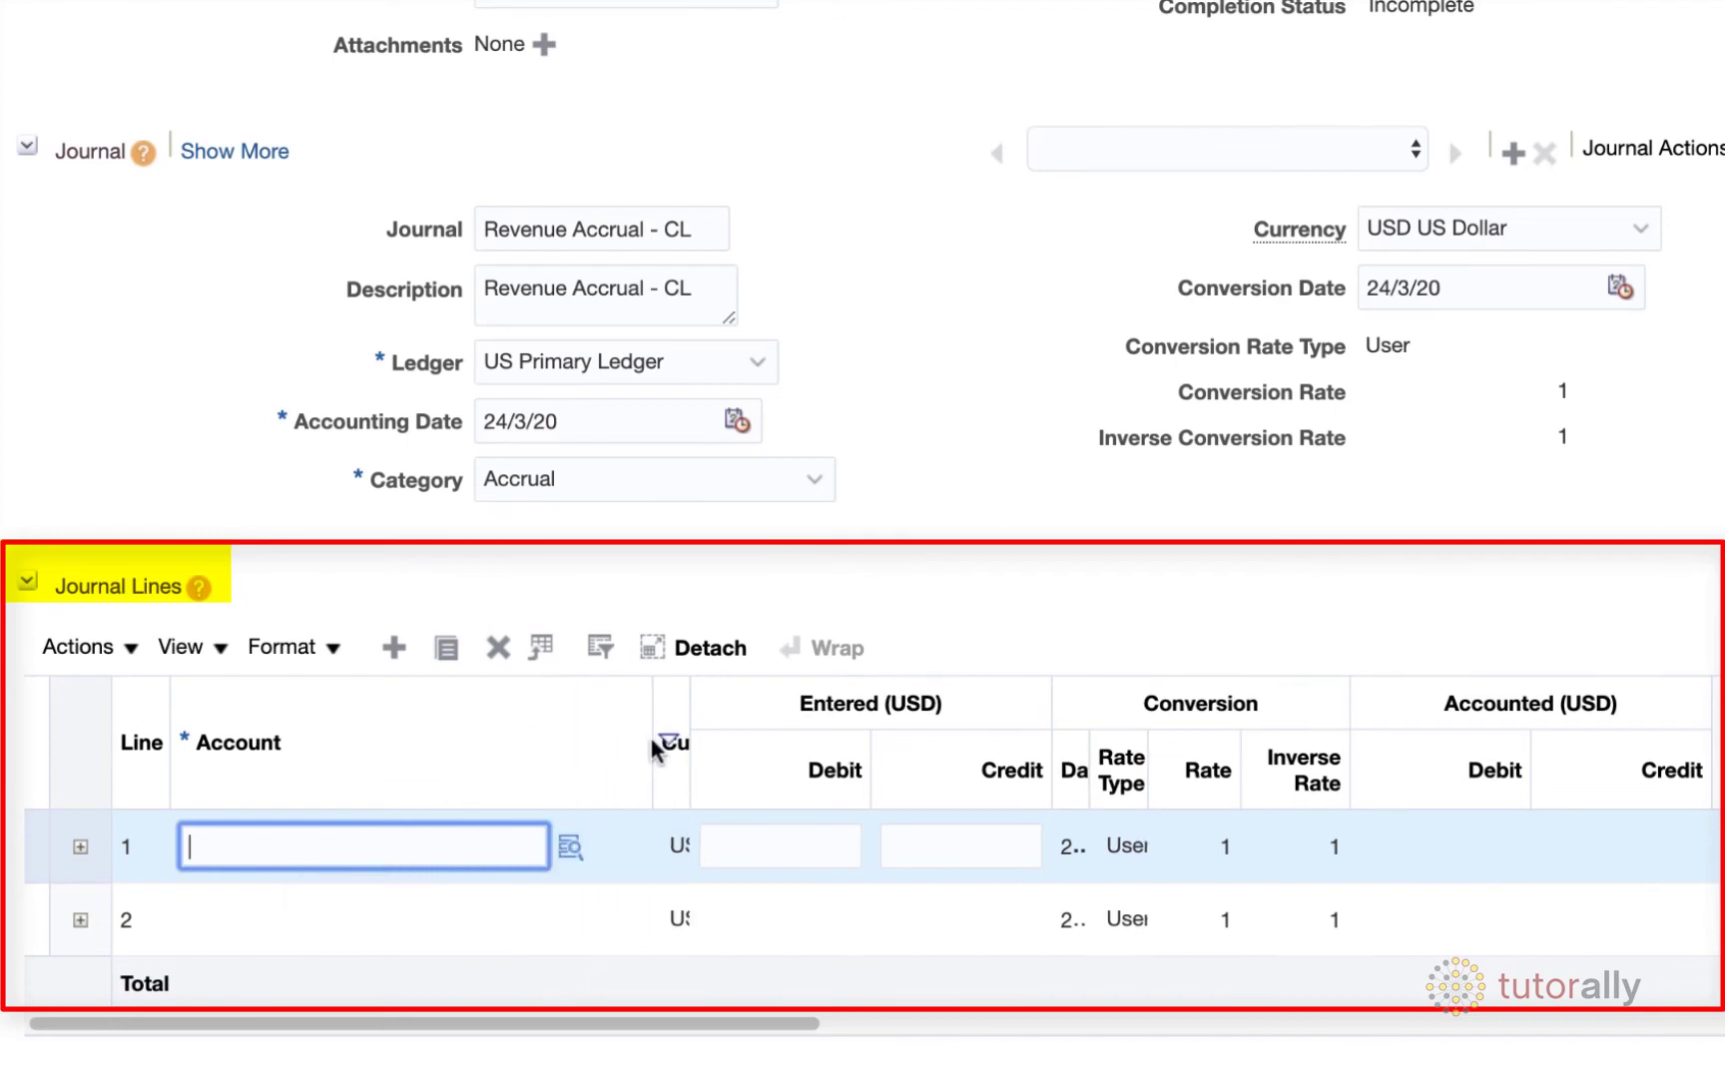
click(575, 855)
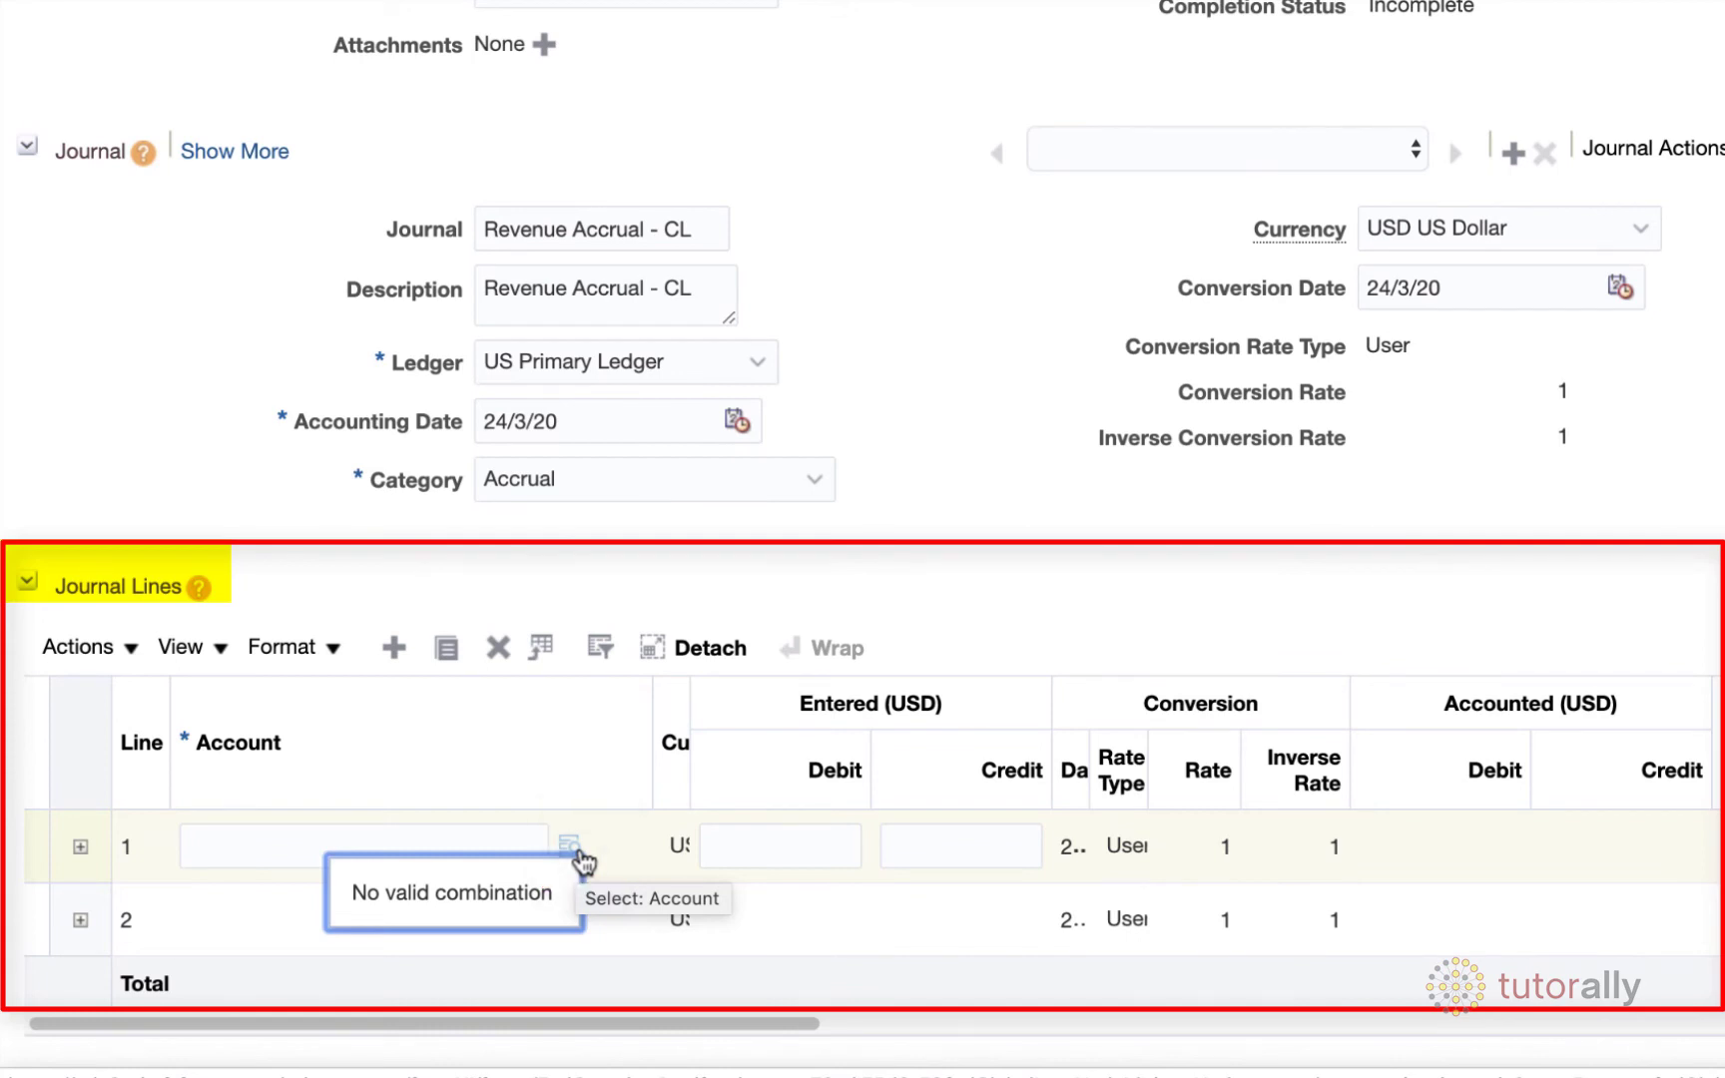
click(582, 858)
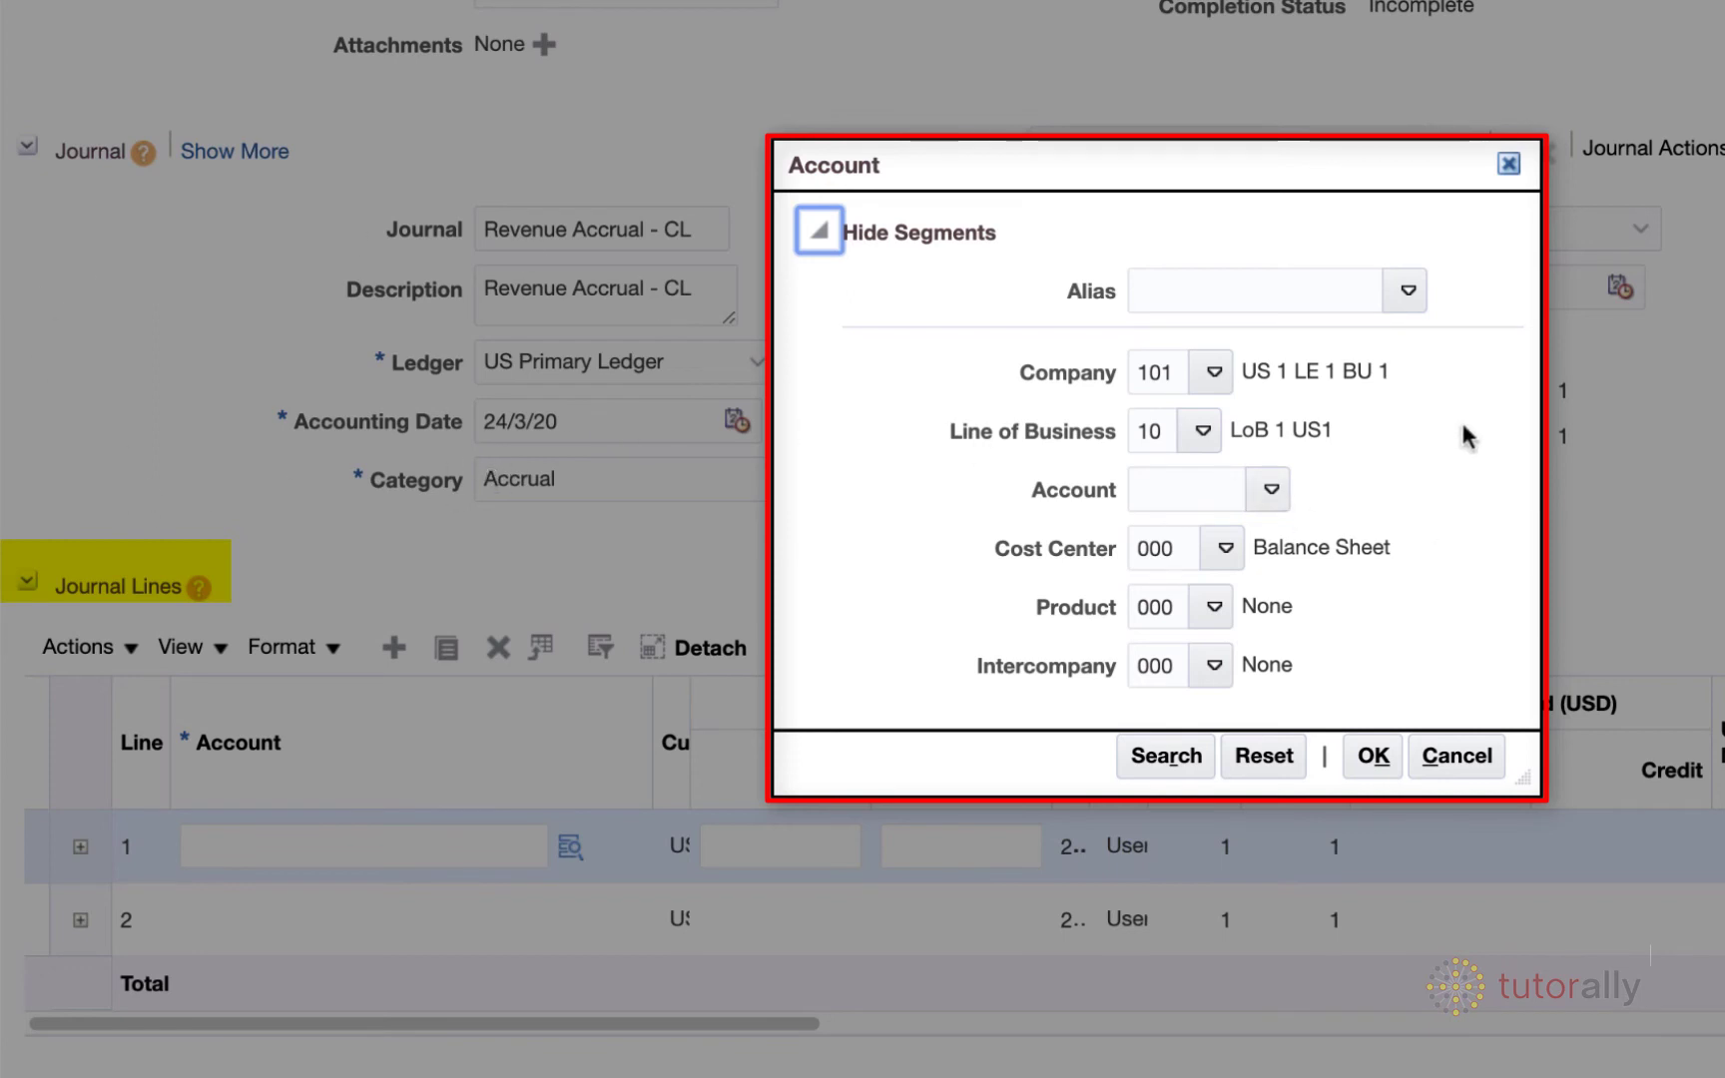
click(1407, 289)
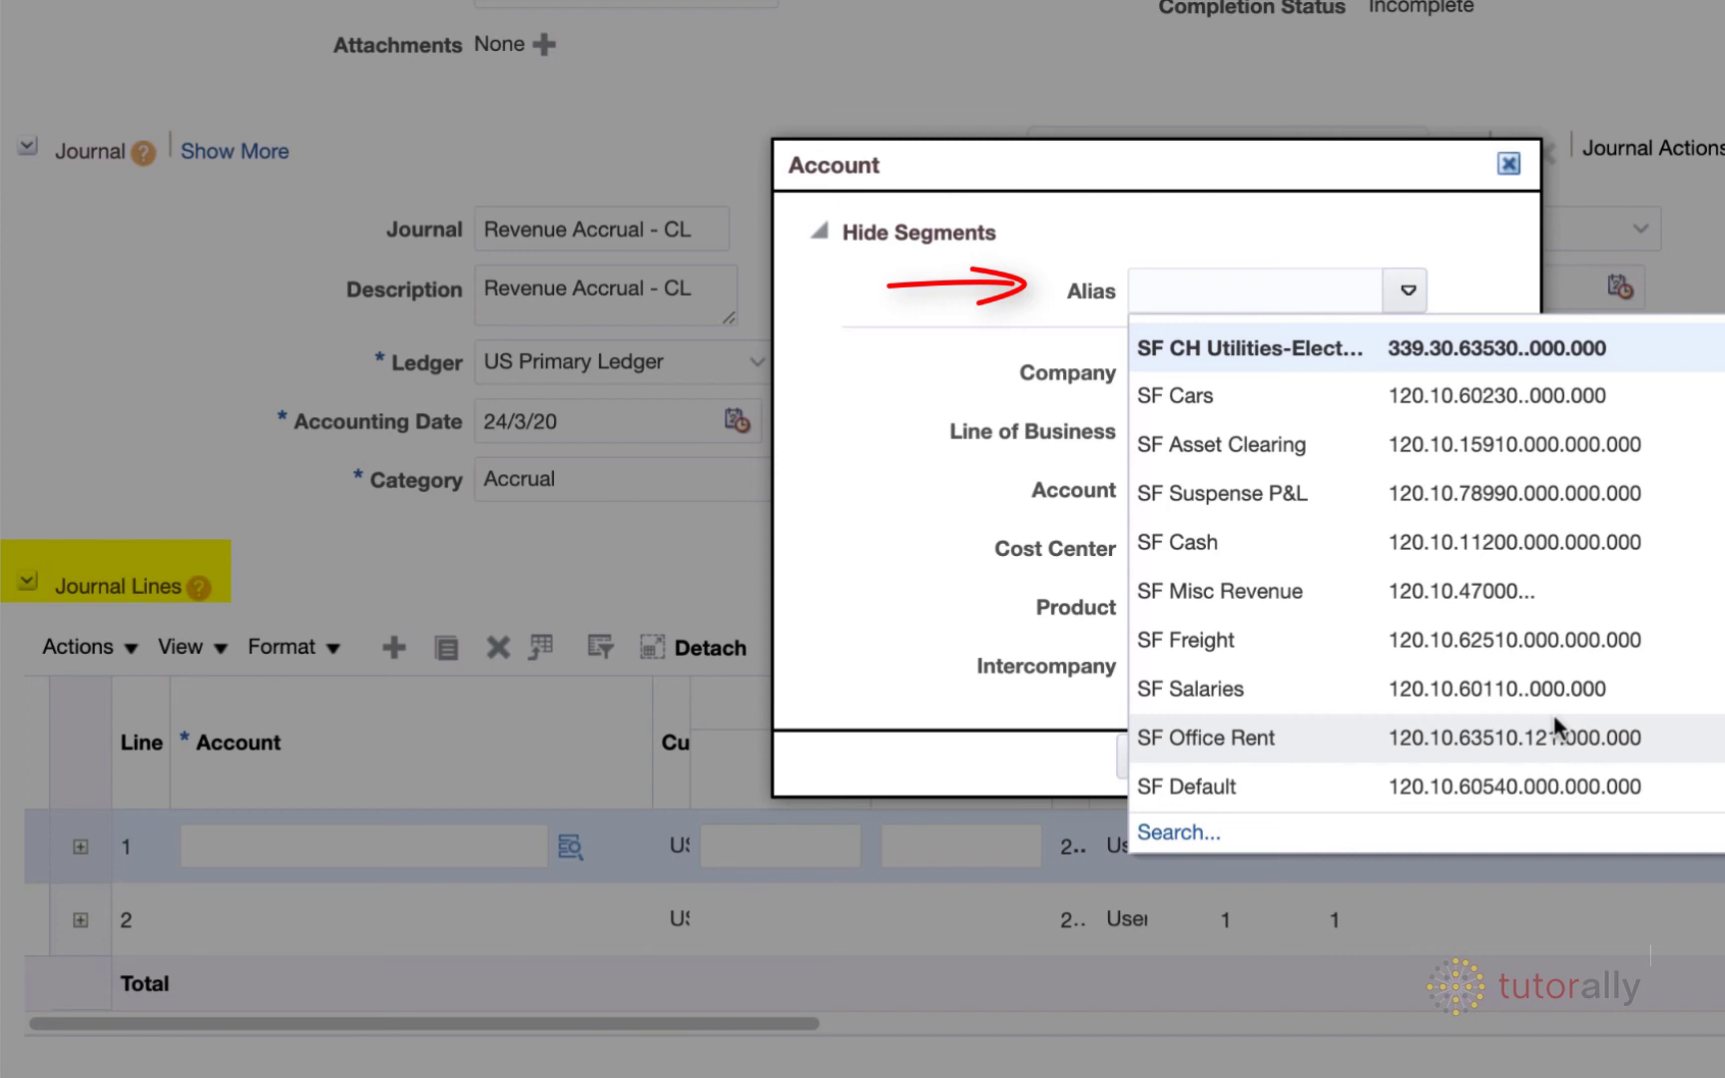
click(1328, 175)
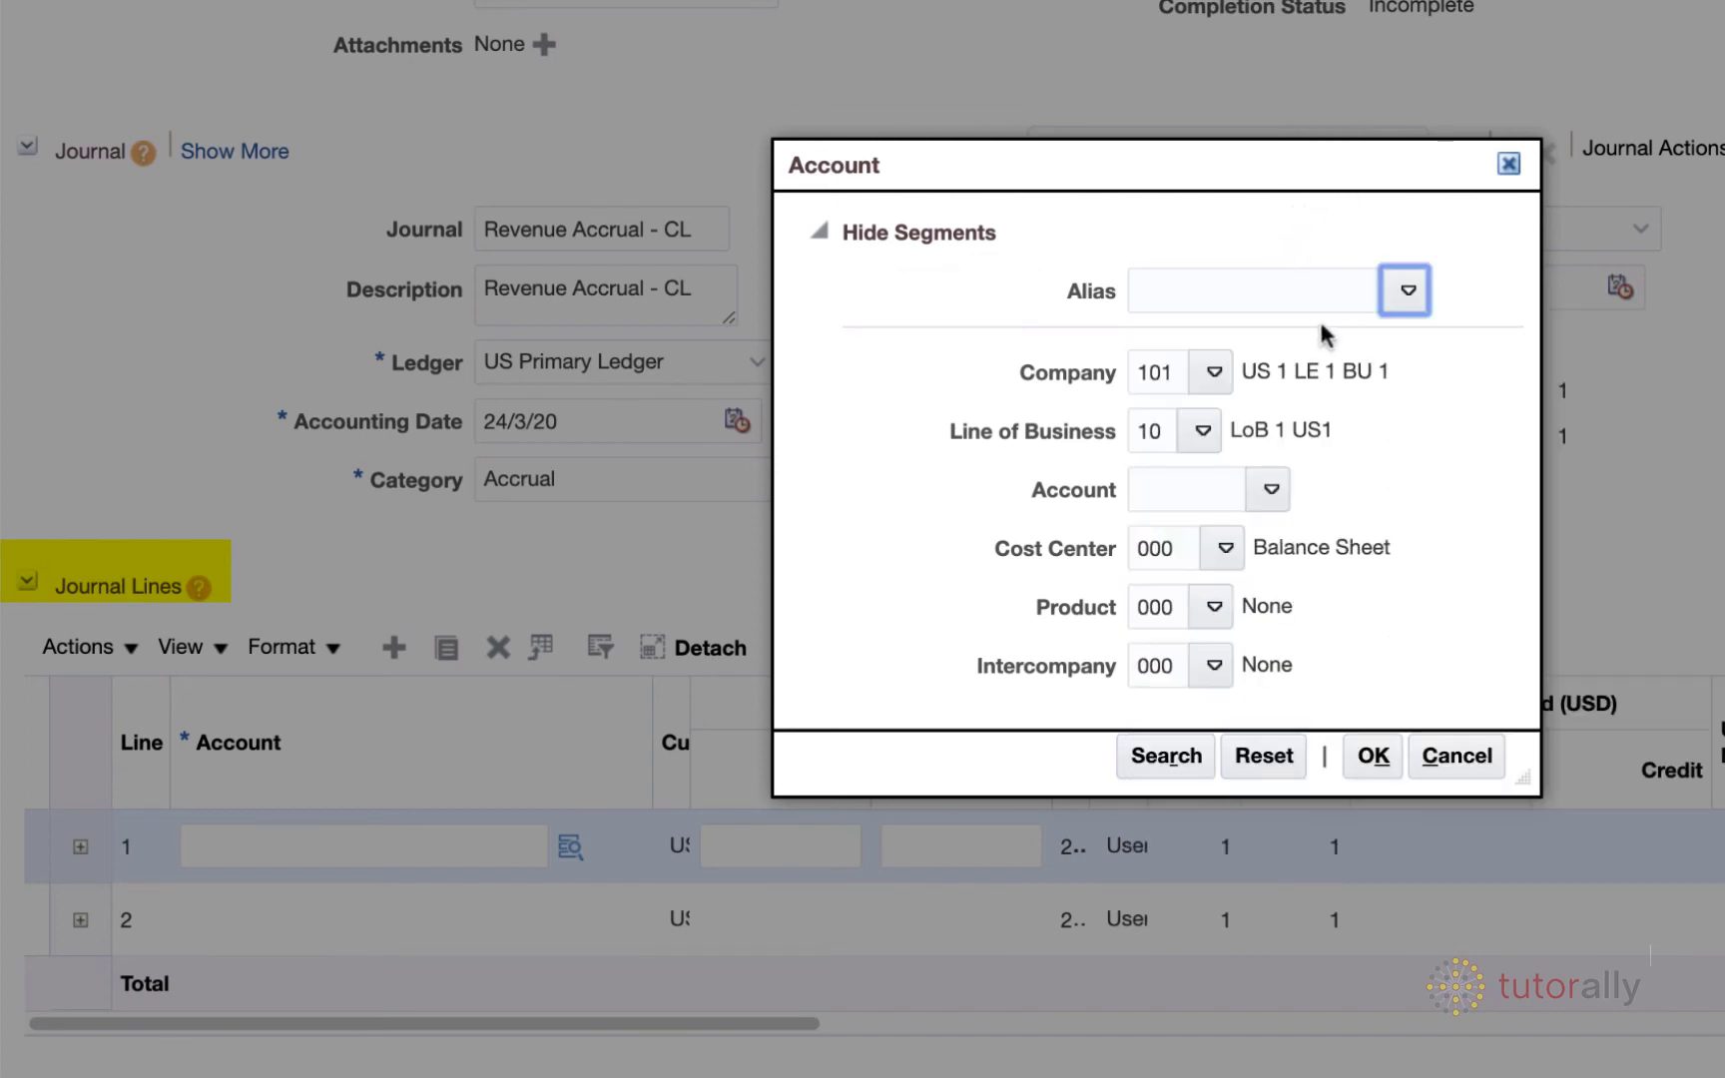
click(1182, 490)
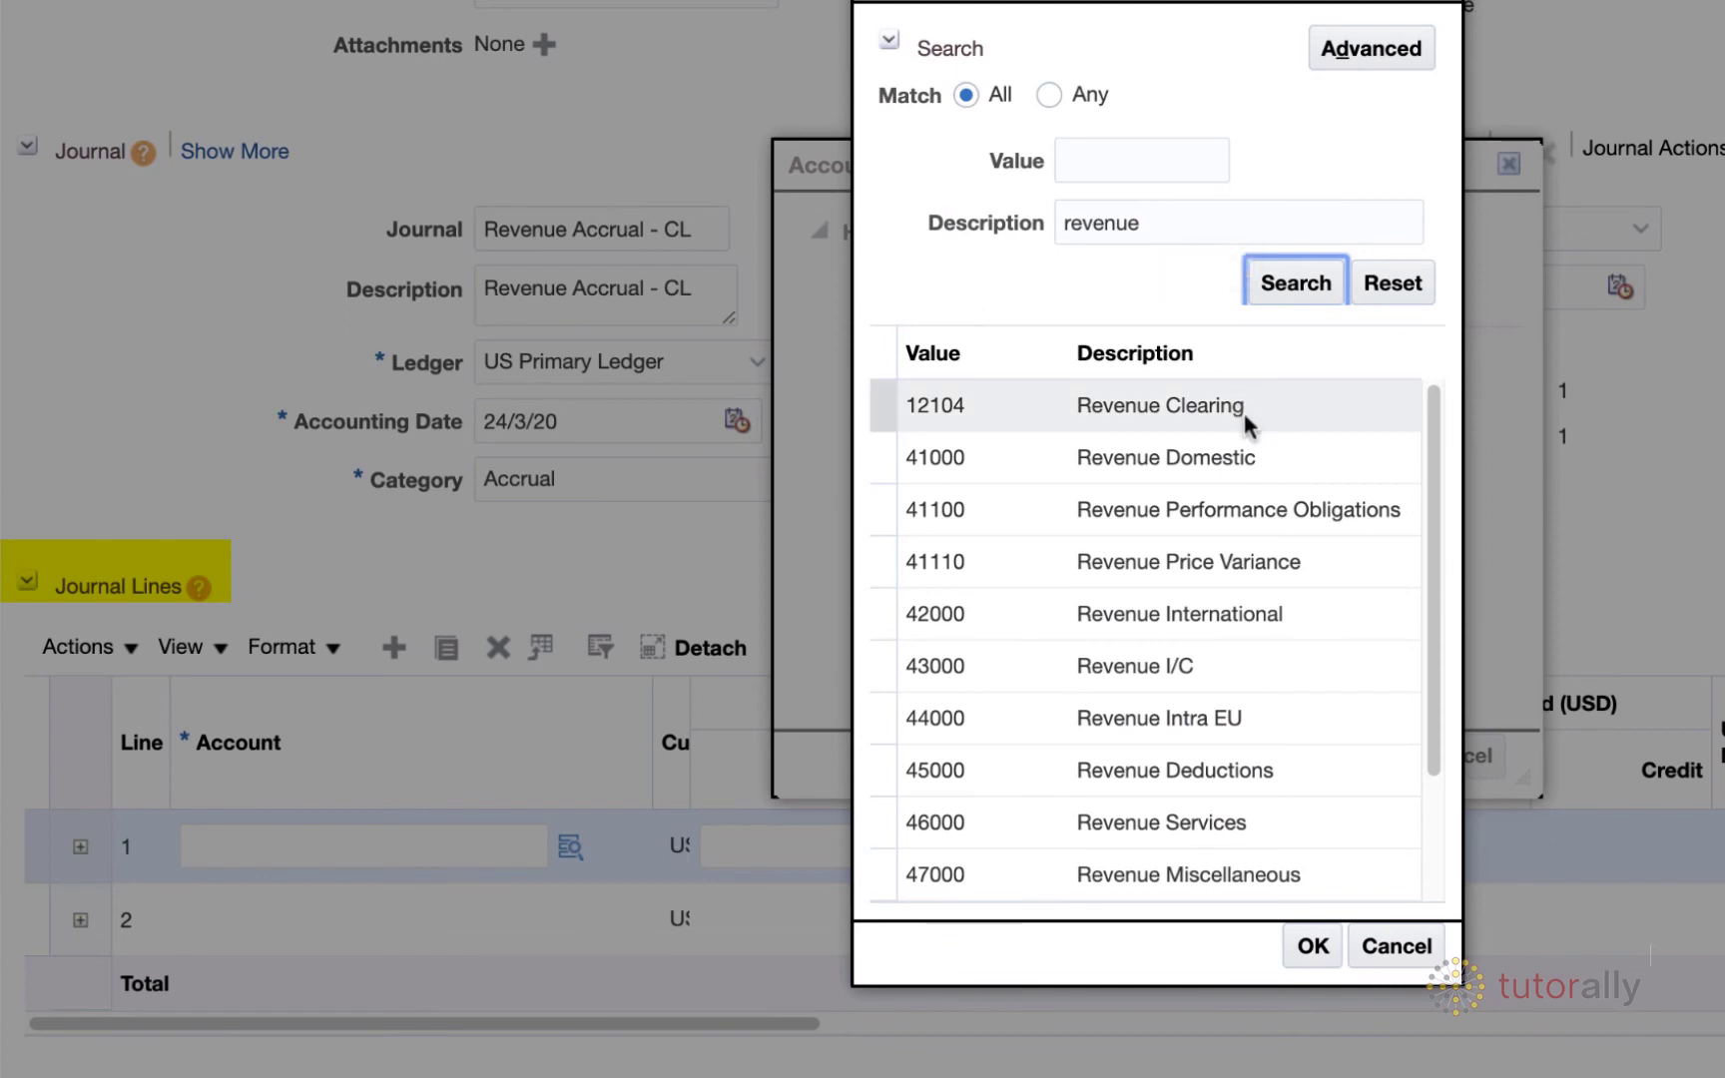
double_click(1234, 409)
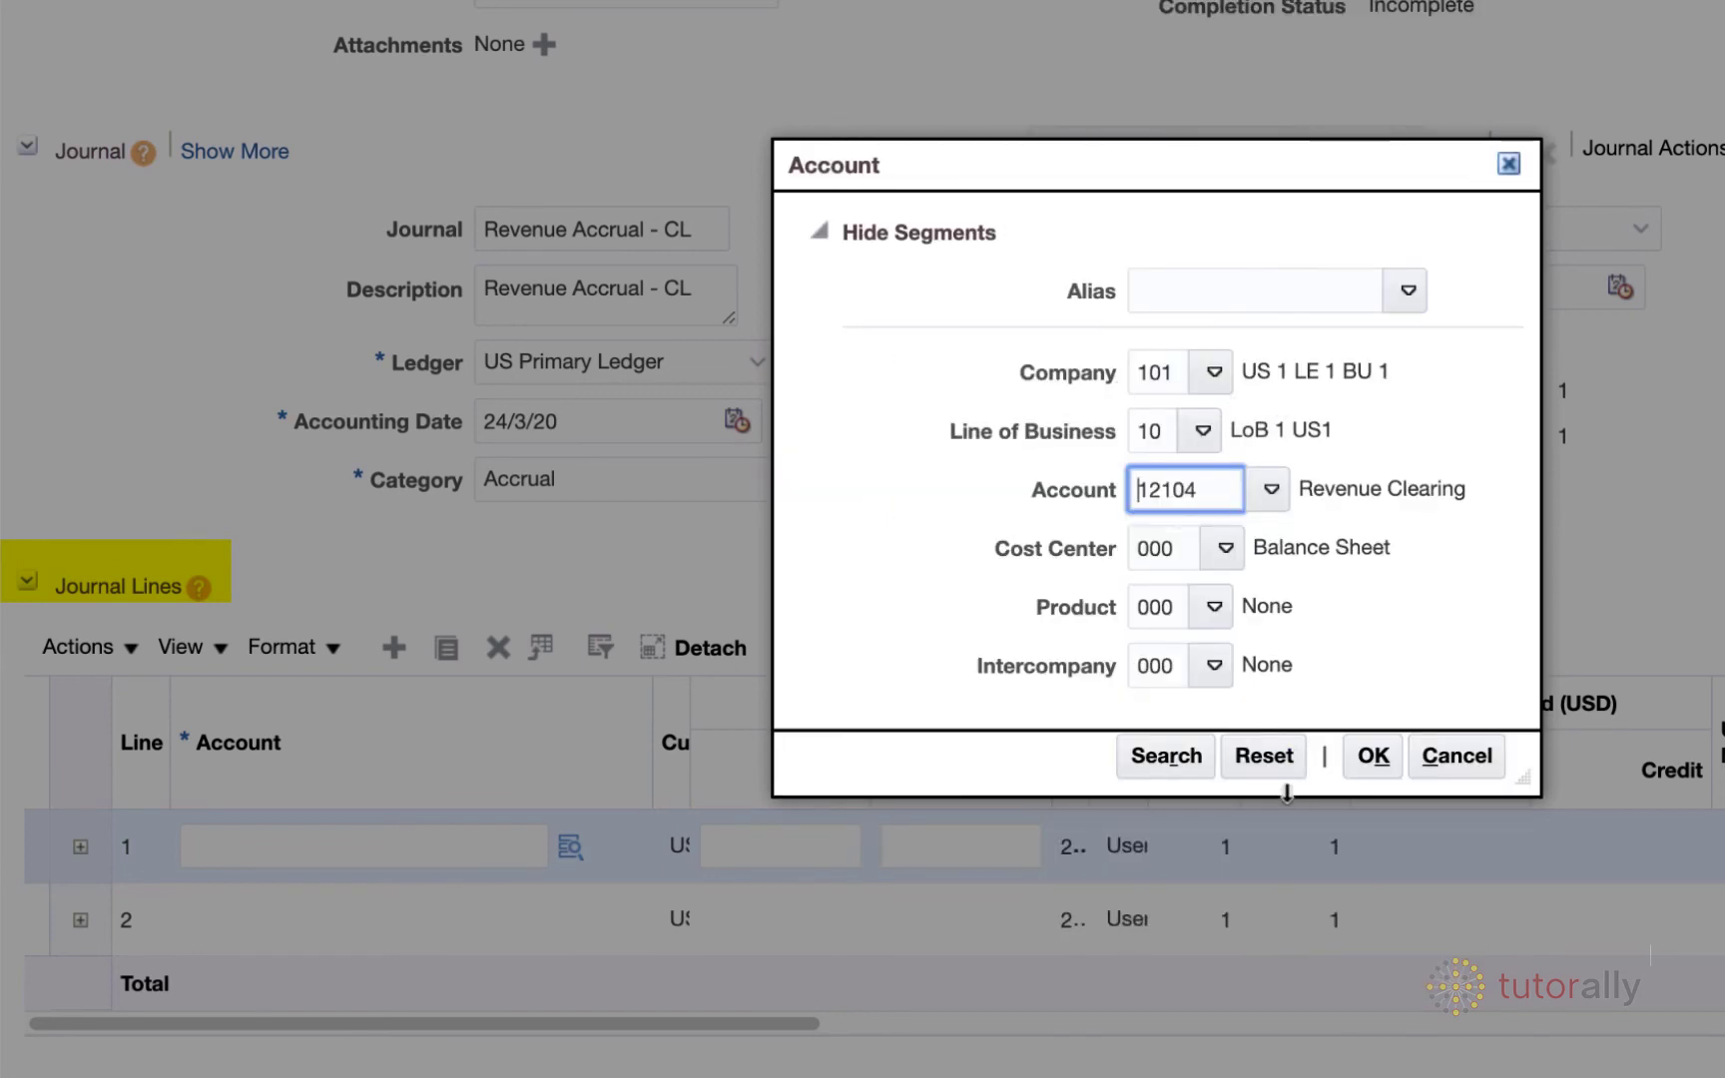
click(1380, 757)
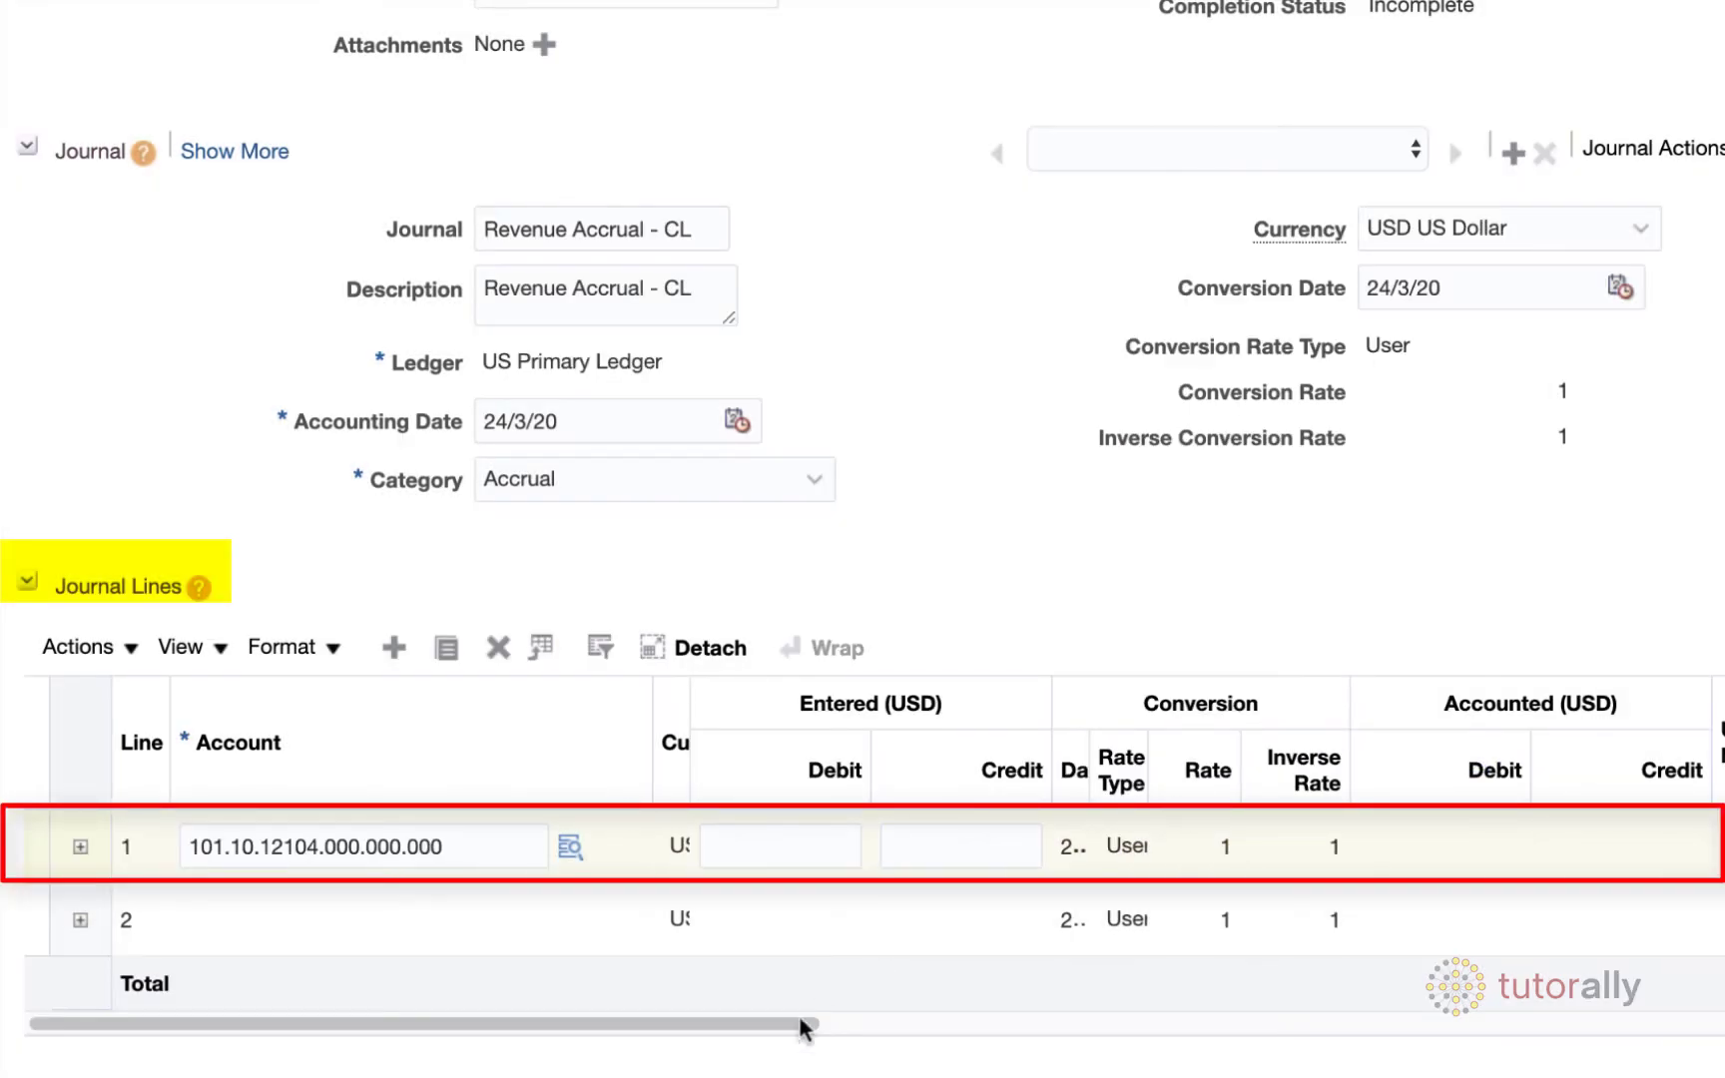
Step: Enter a 1,000 debit on line 1, making the journal total 1,000.00
drag(692, 761, 741, 761)
click(822, 856)
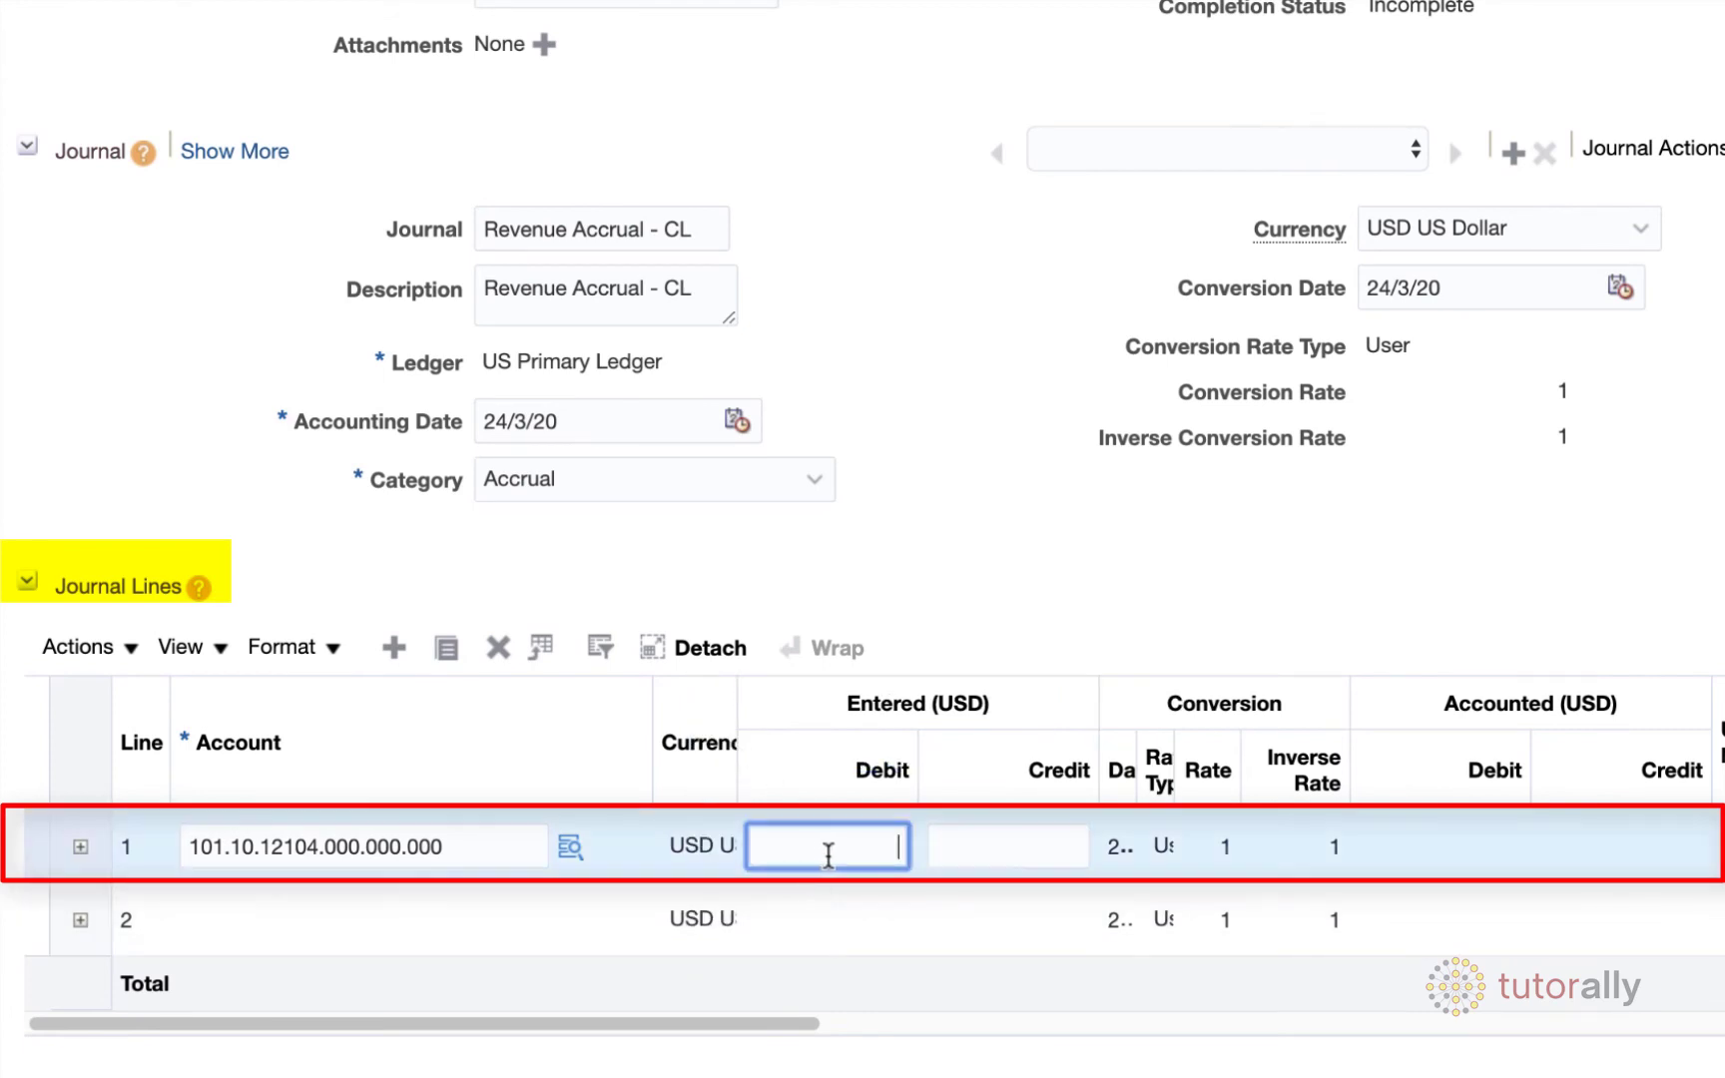
text(1000)
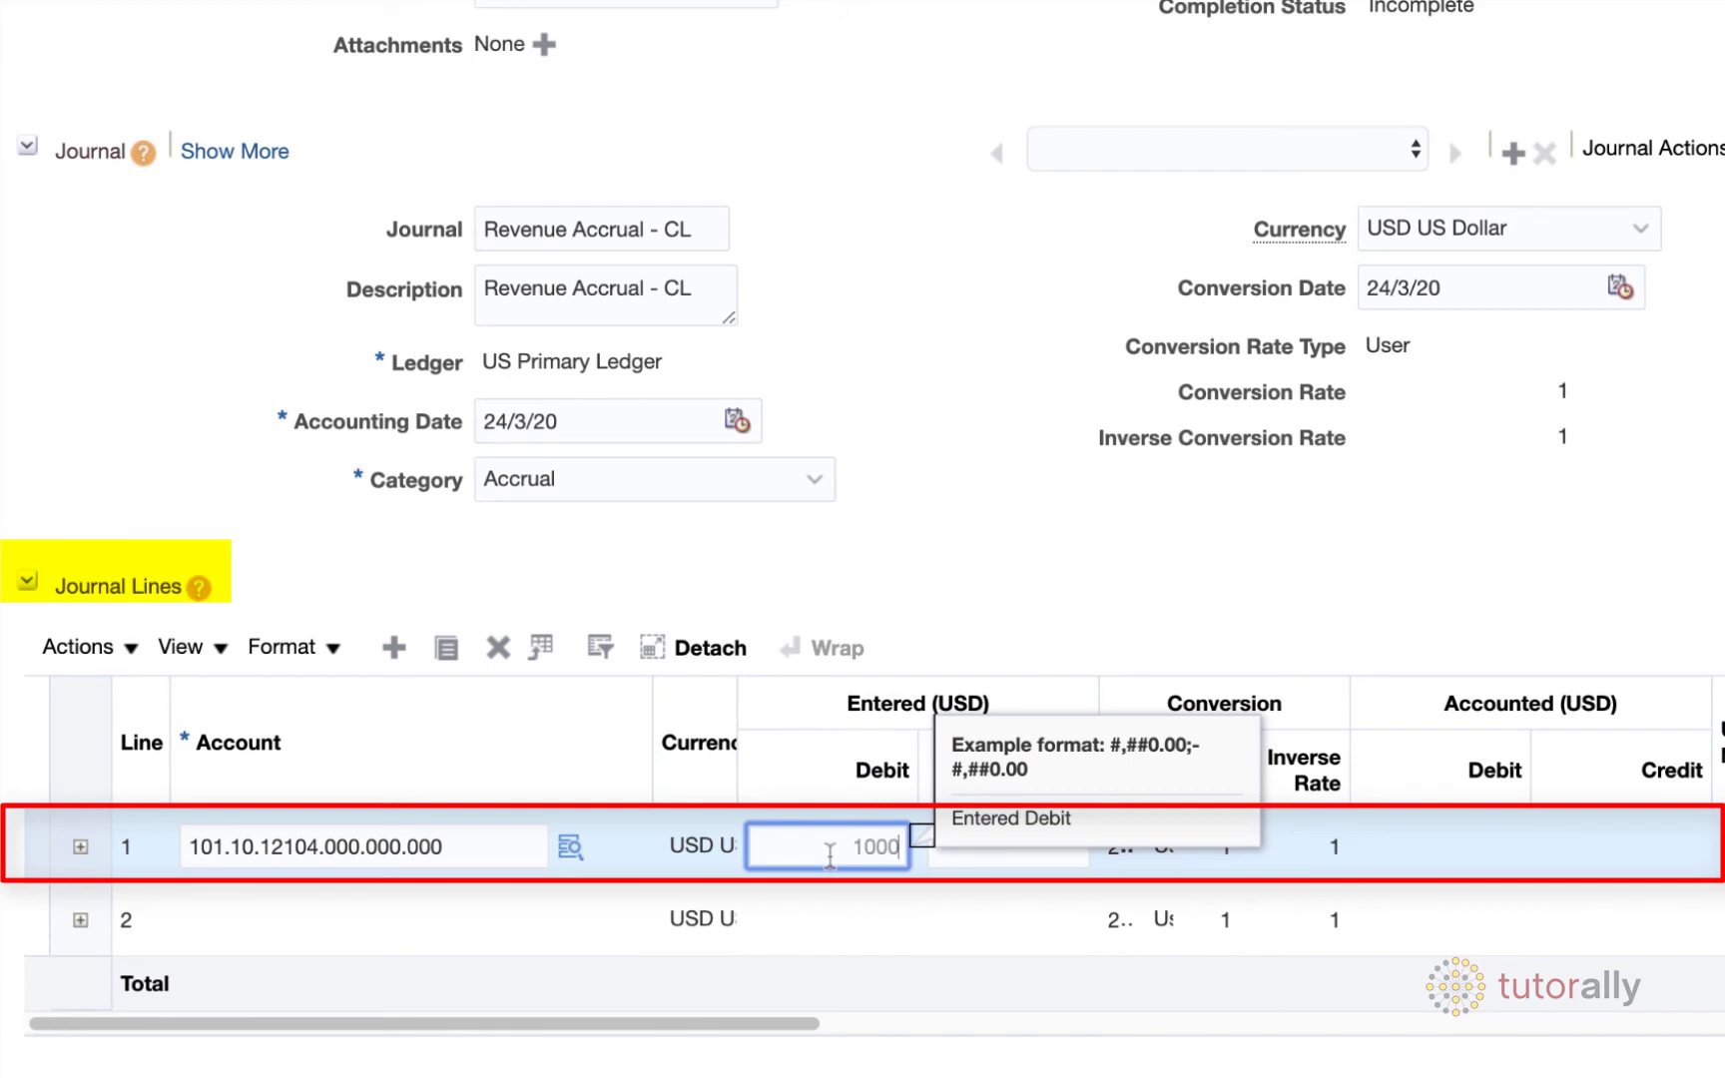
click(997, 850)
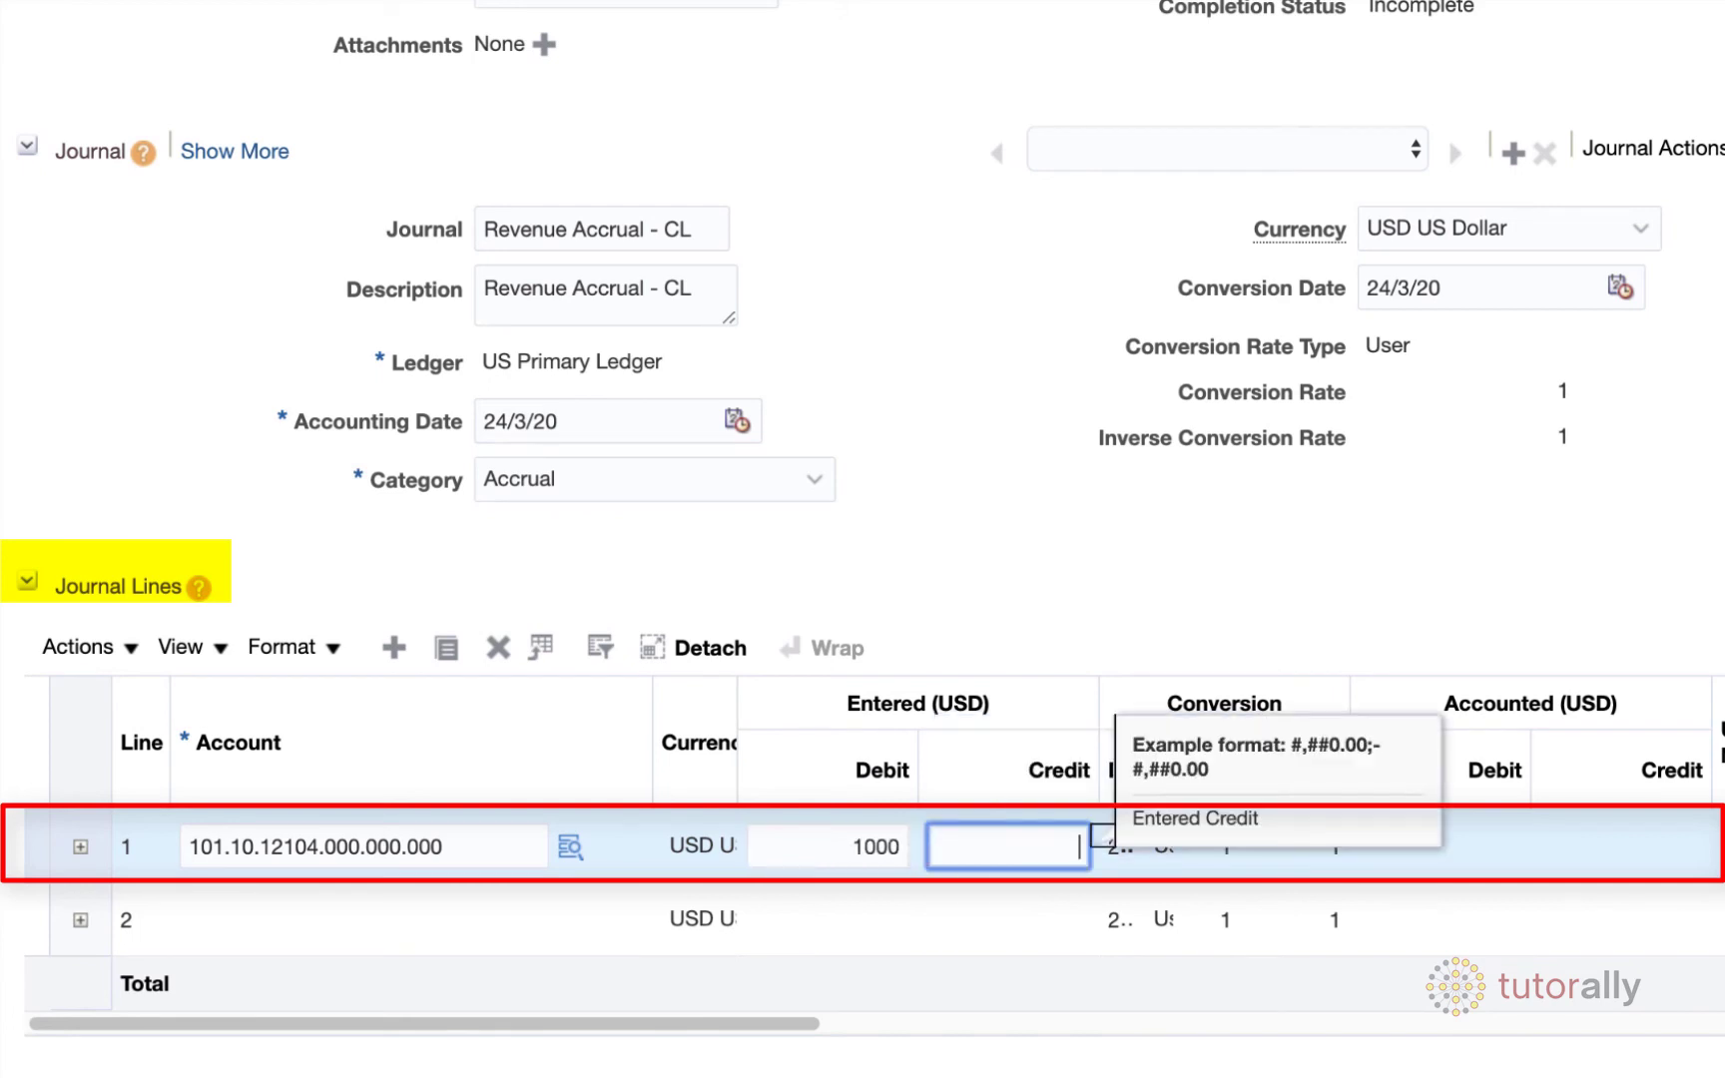
key(Tab)
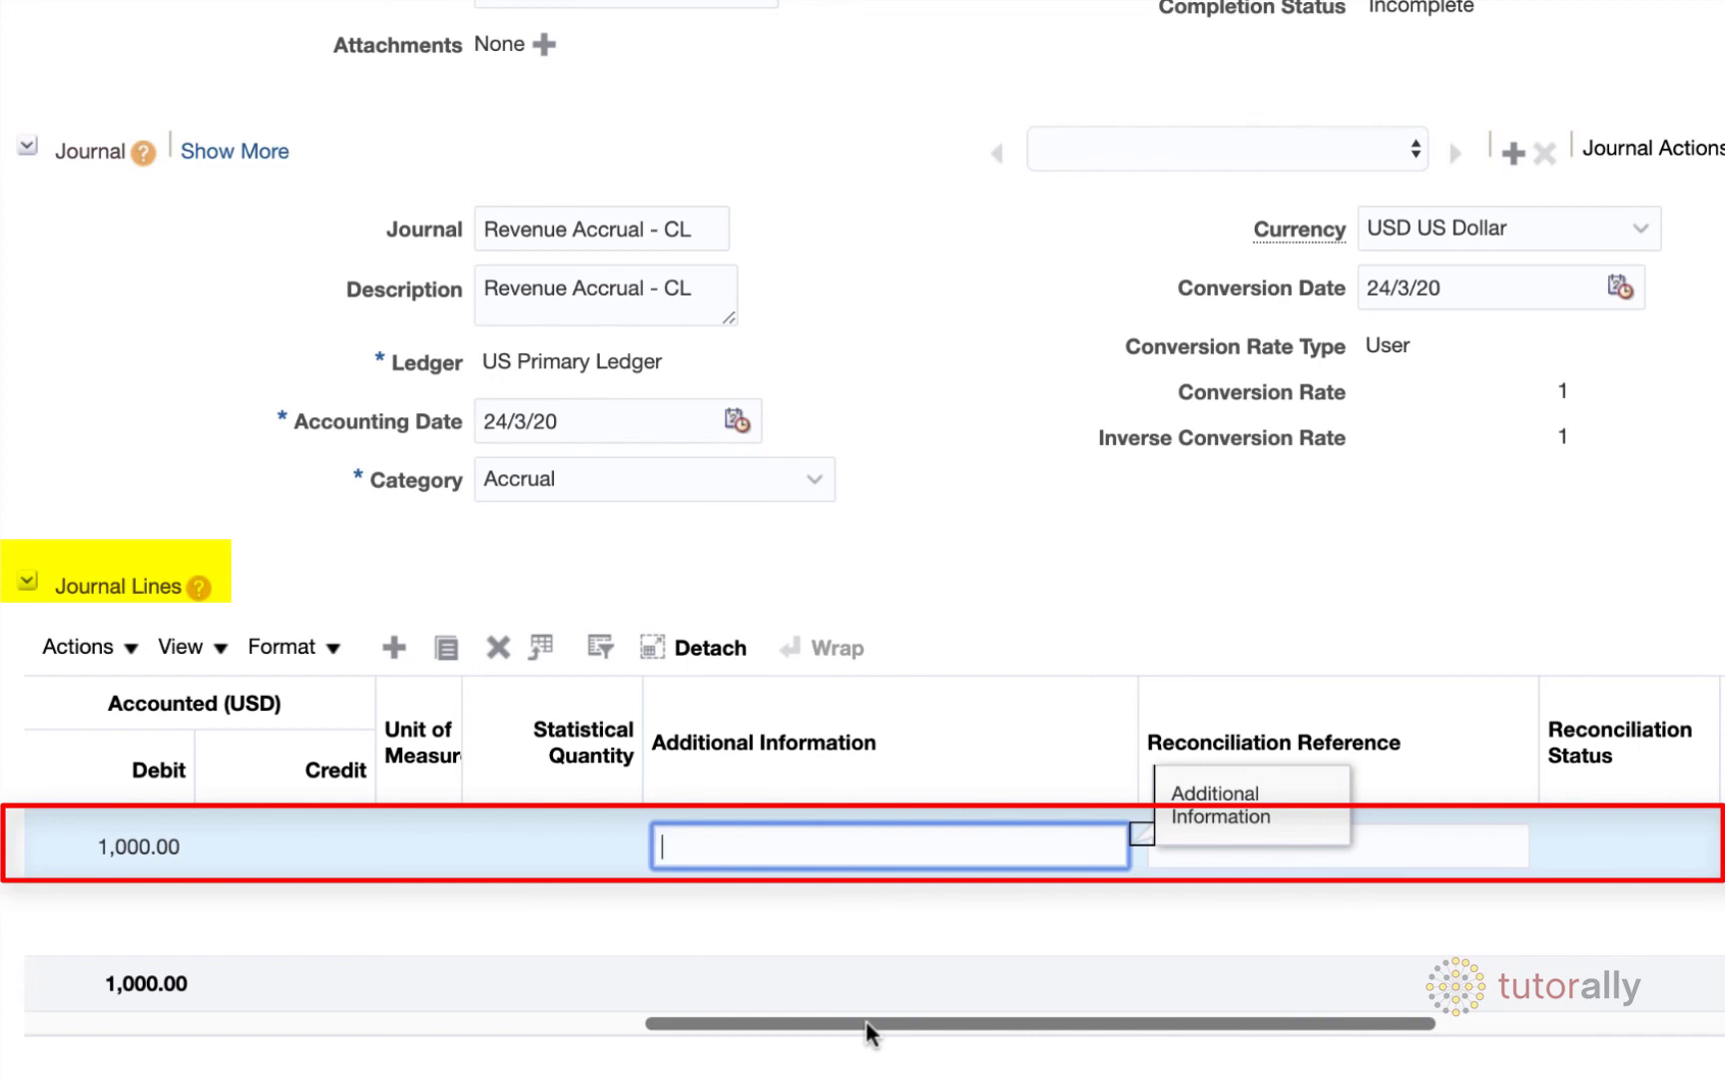
drag(866, 1021, 299, 1020)
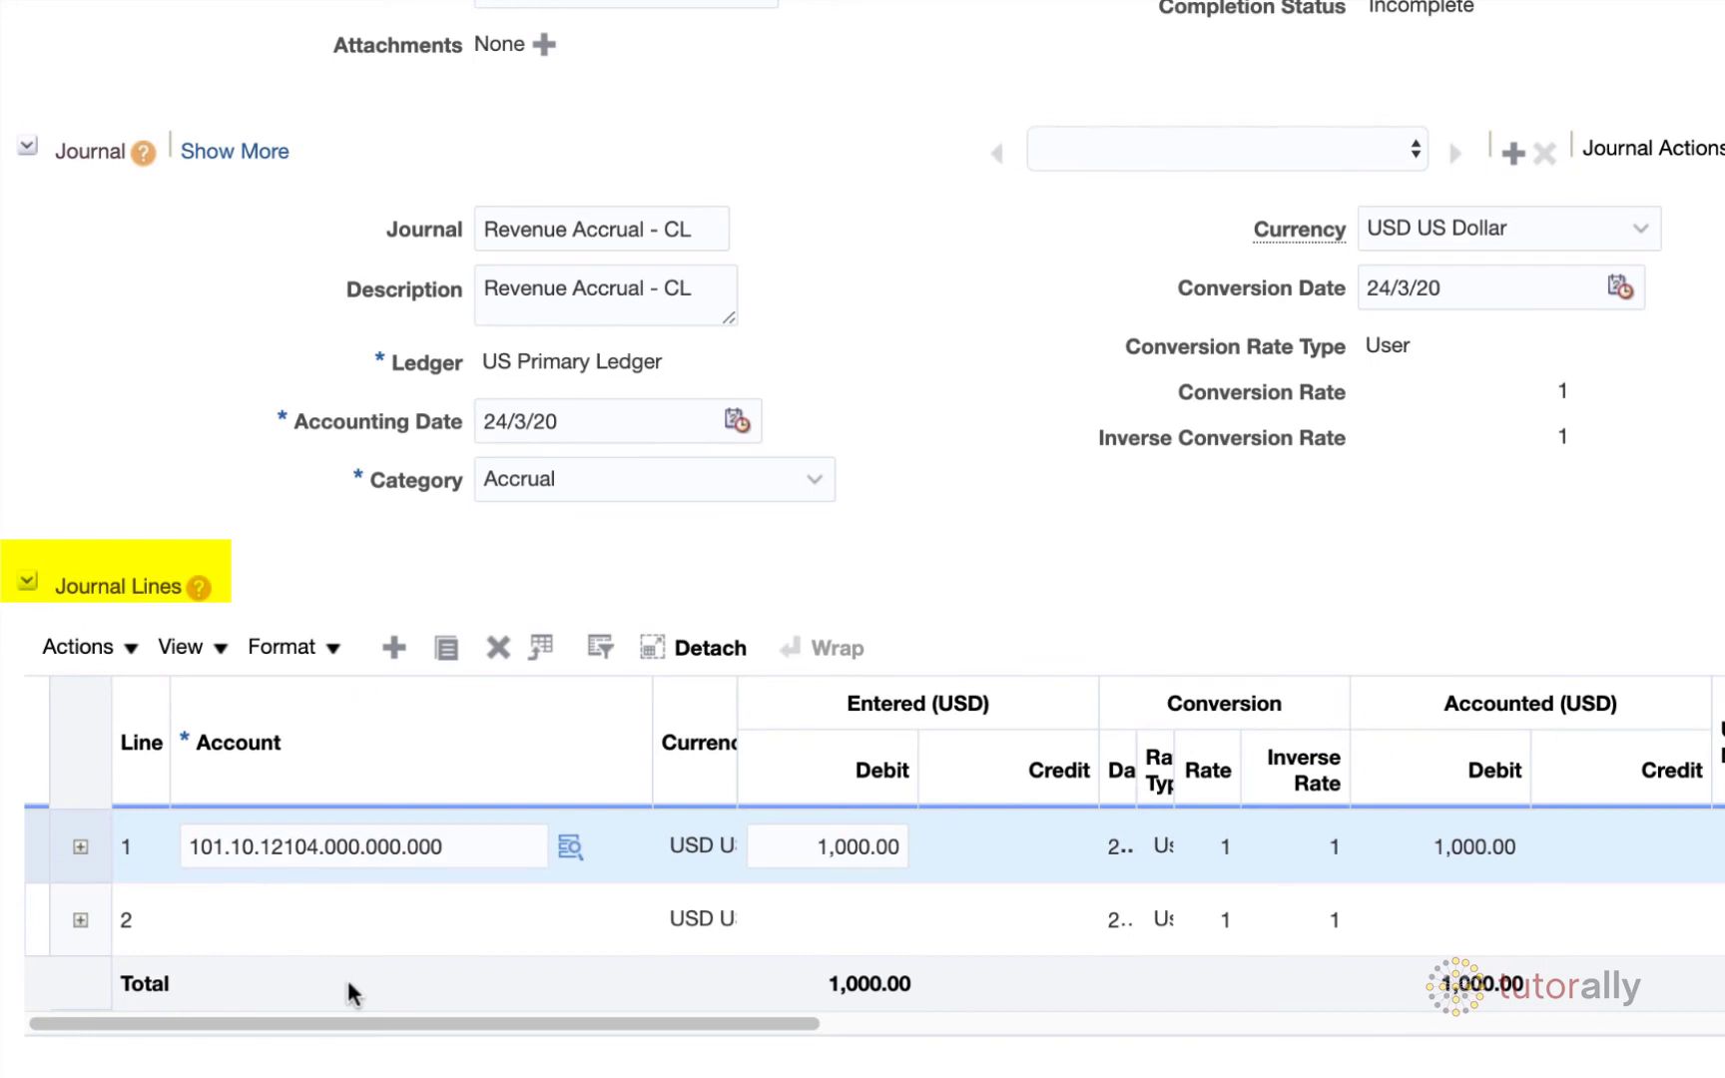
Step: Search account values starting with 4 and assign 41000 Revenue Domestic to line 2
click(380, 926)
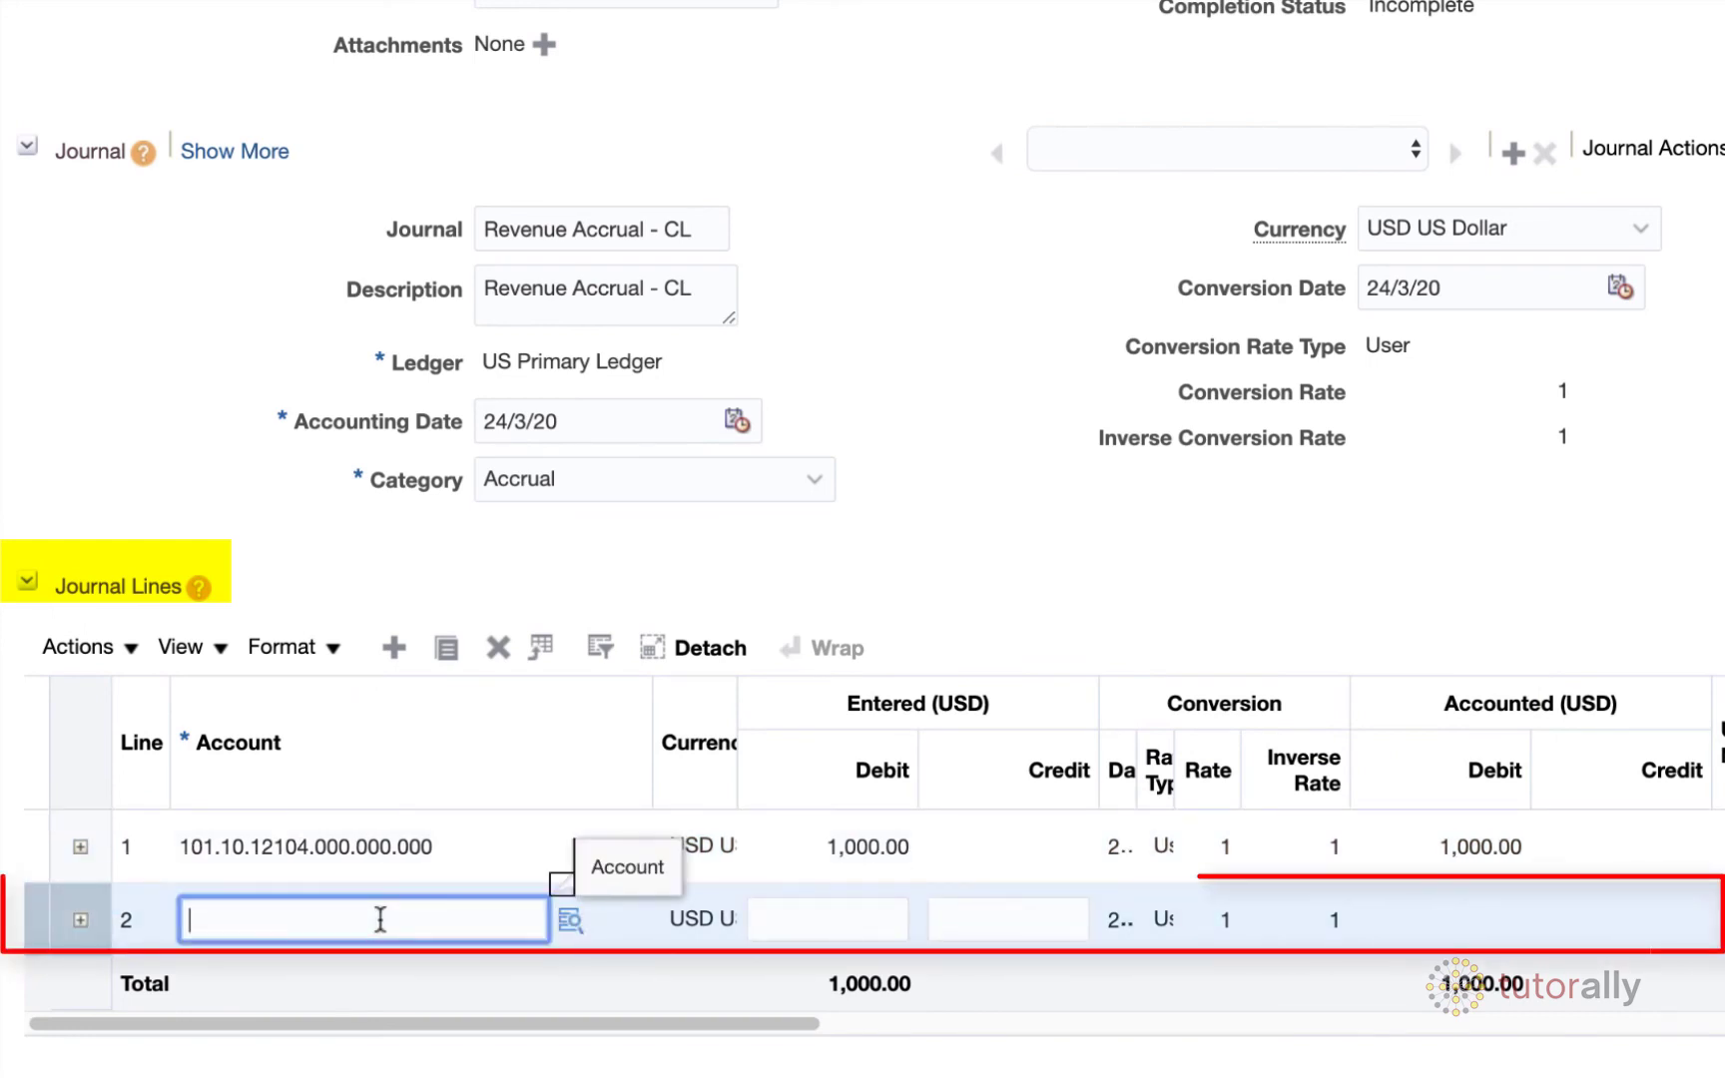
click(570, 921)
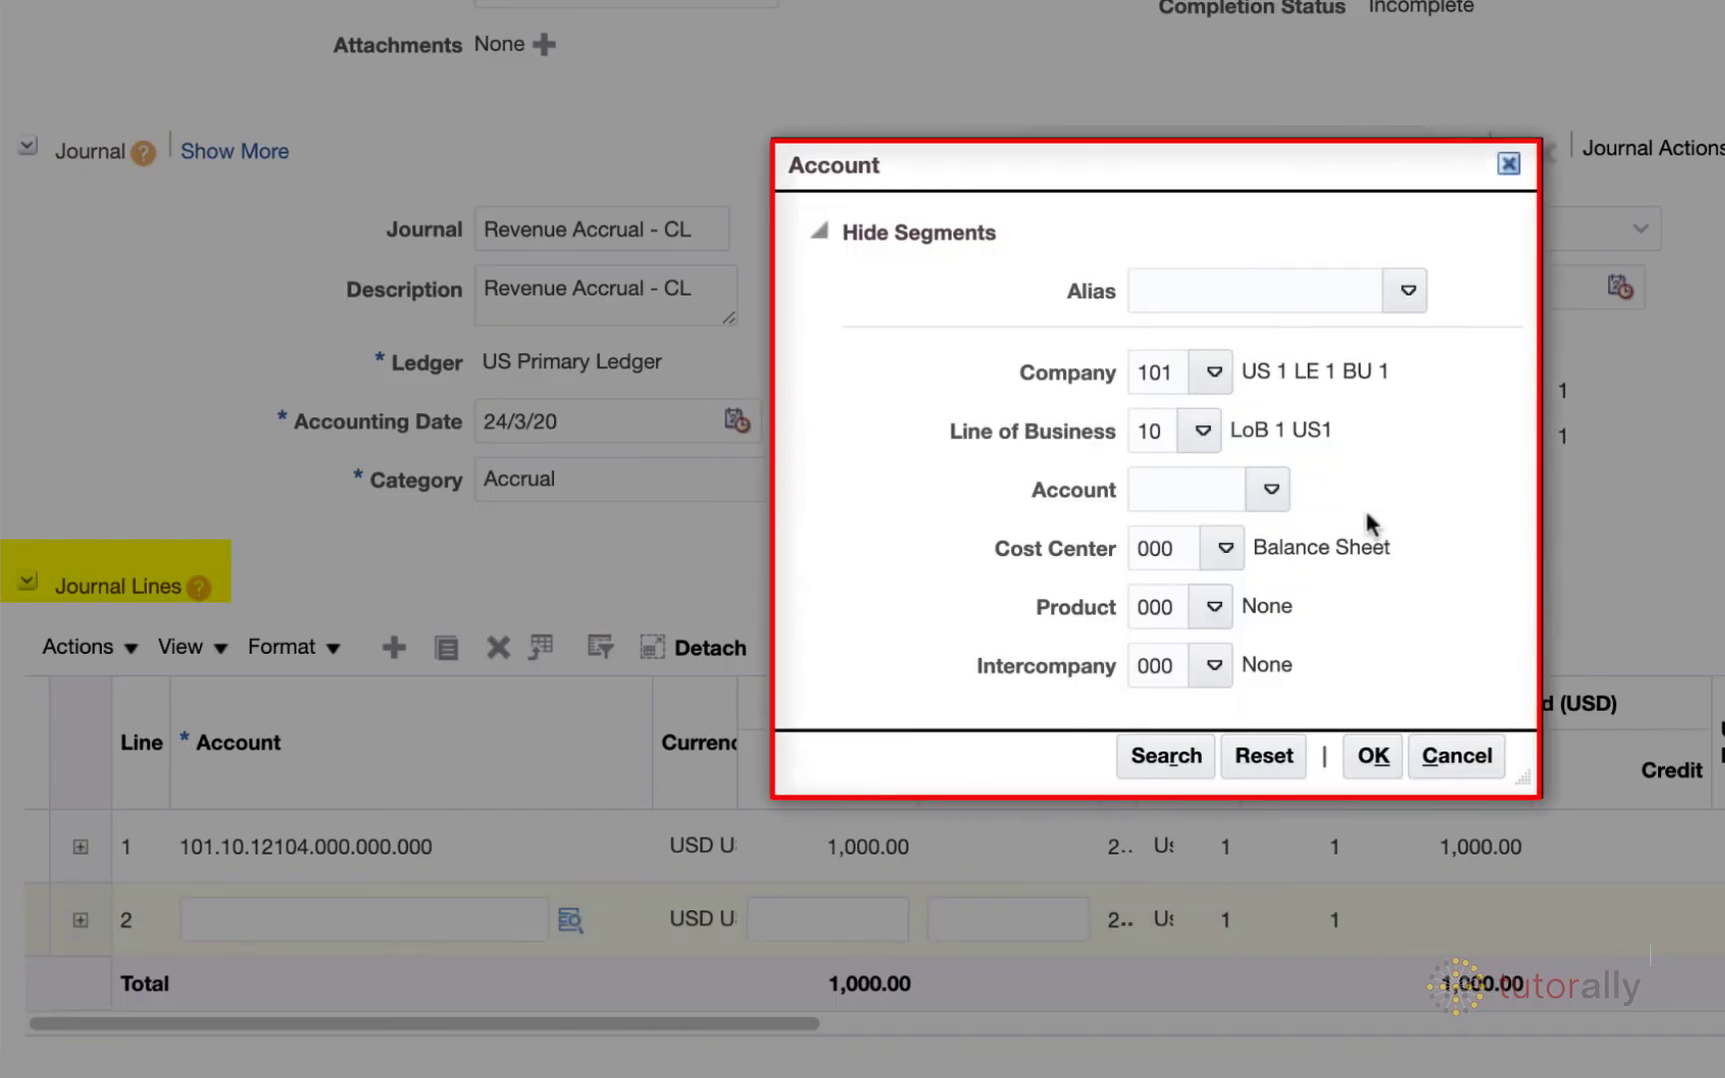
click(1272, 491)
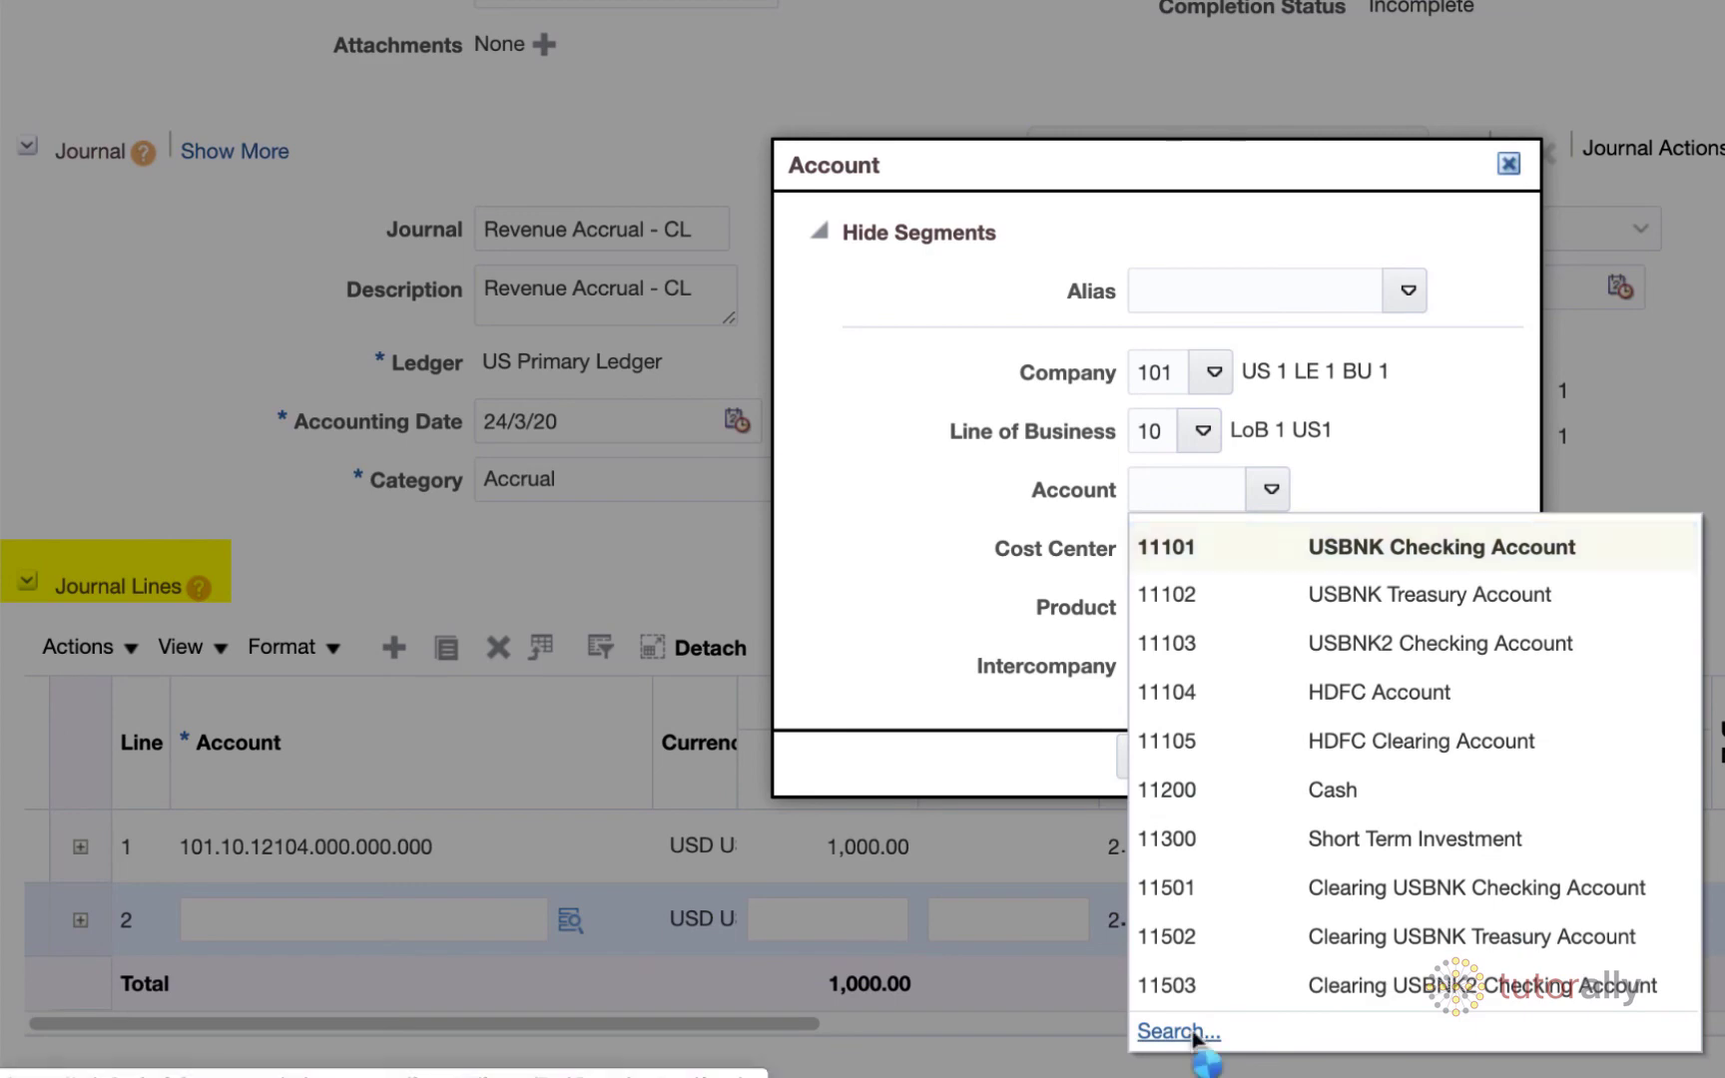
click(1246, 1033)
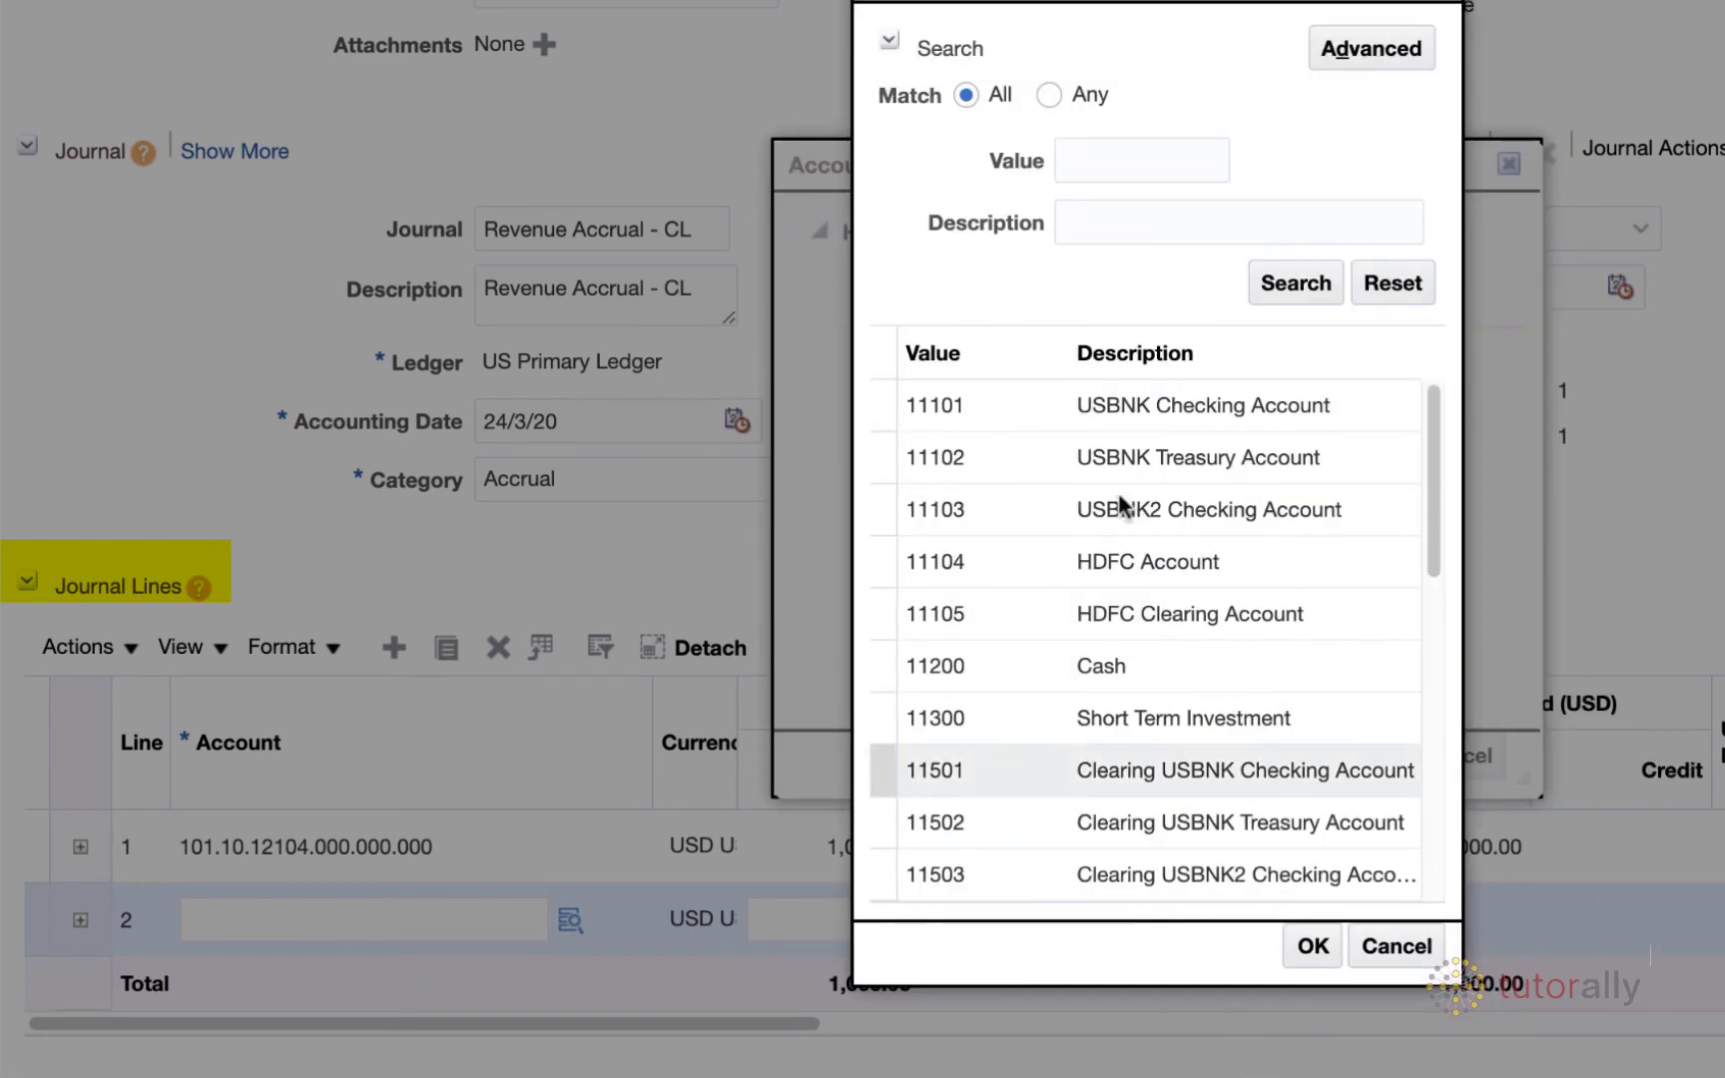
click(1139, 161)
text(4)
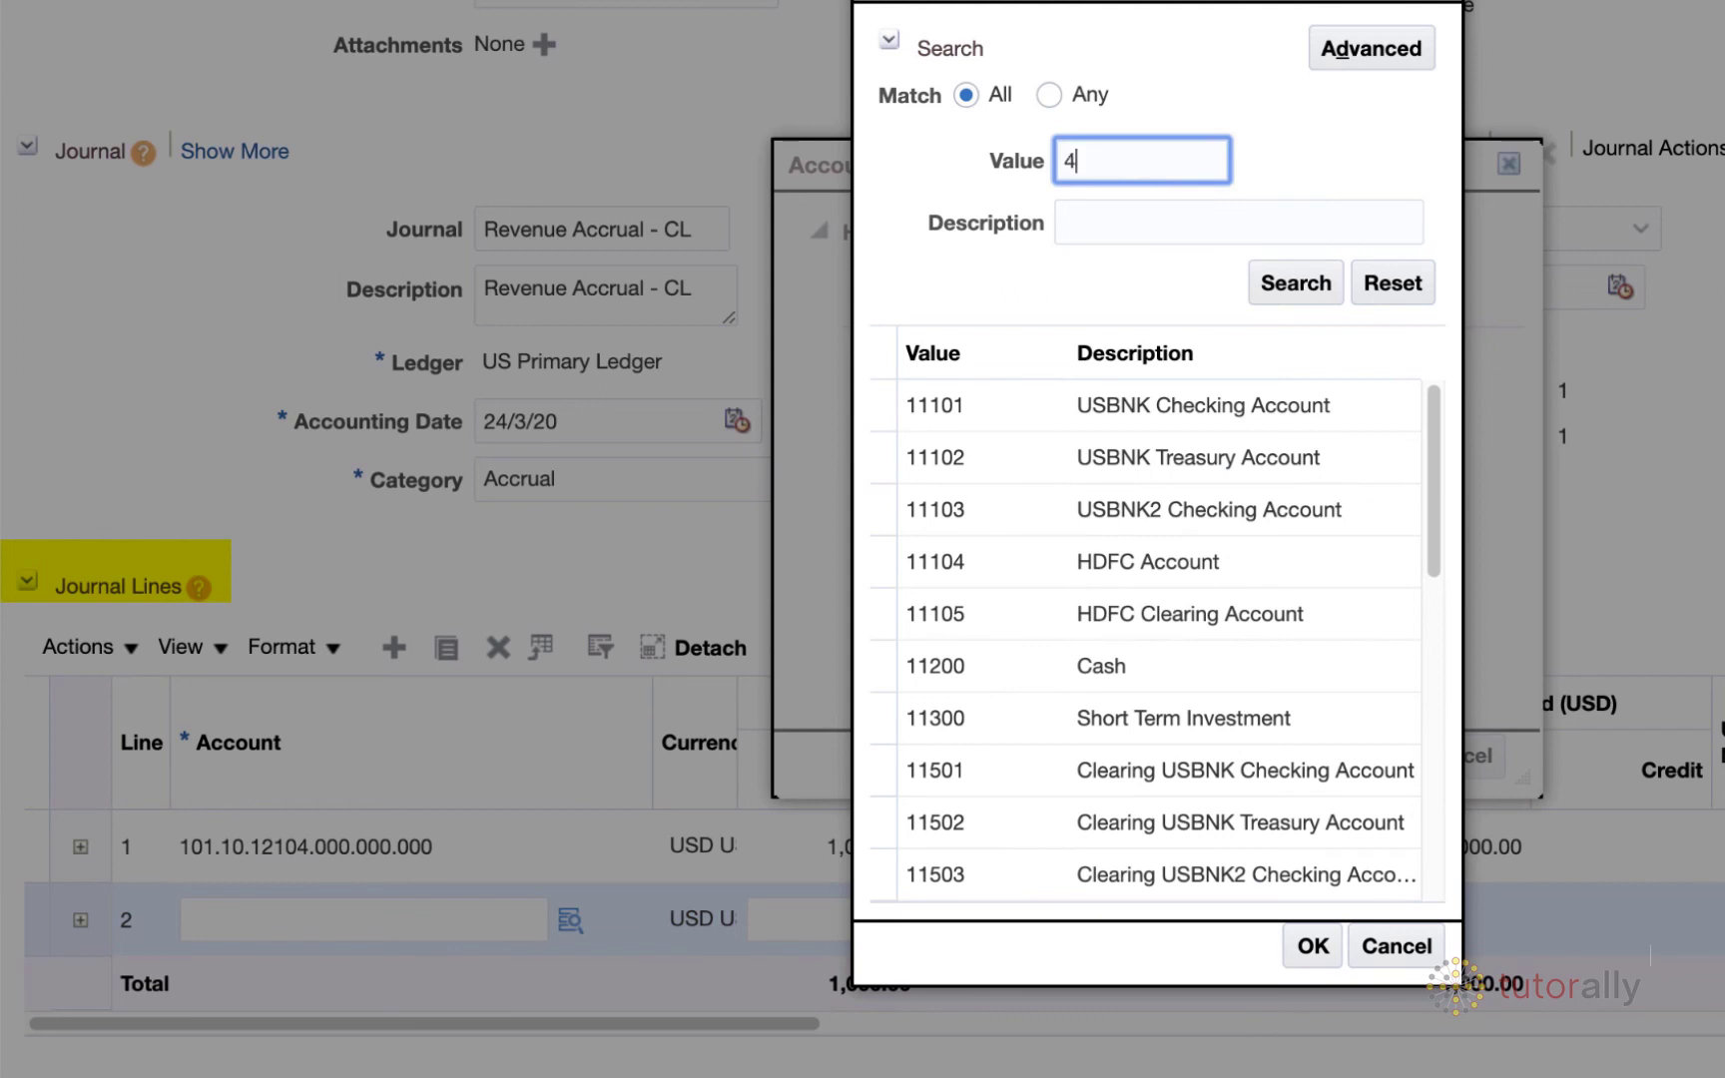
click(1325, 284)
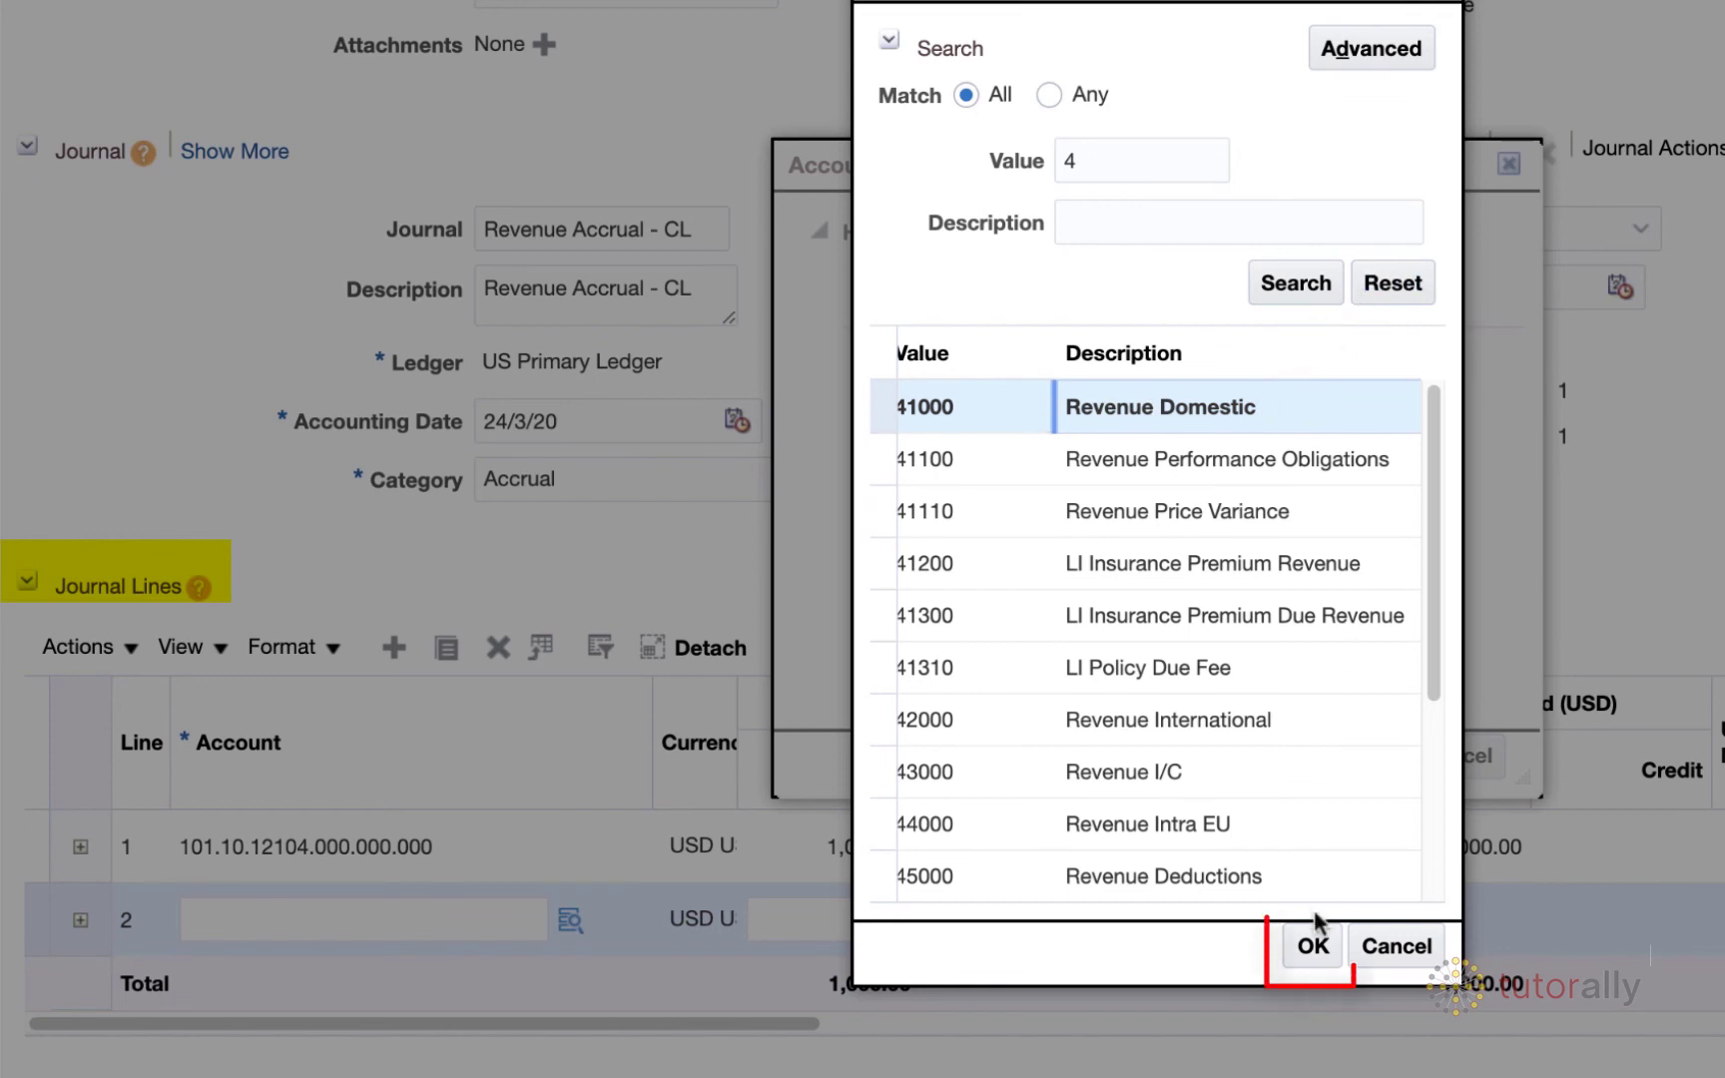
click(1314, 943)
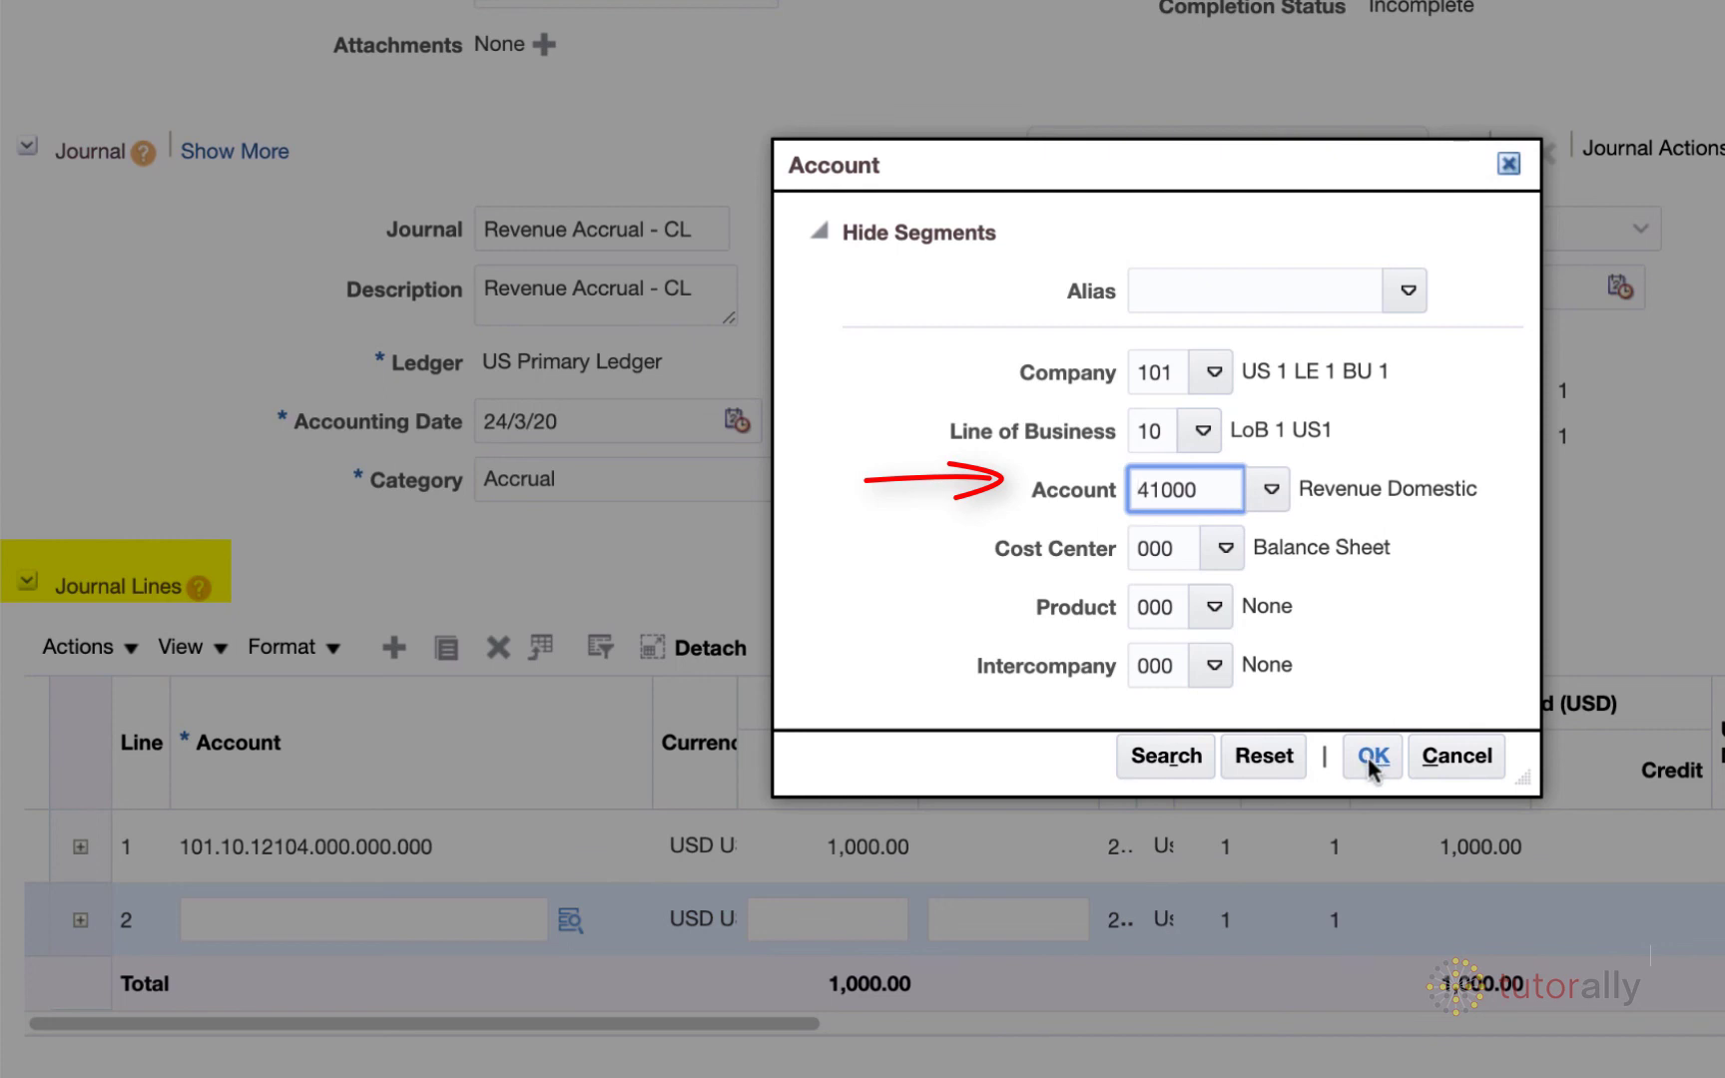
click(1369, 756)
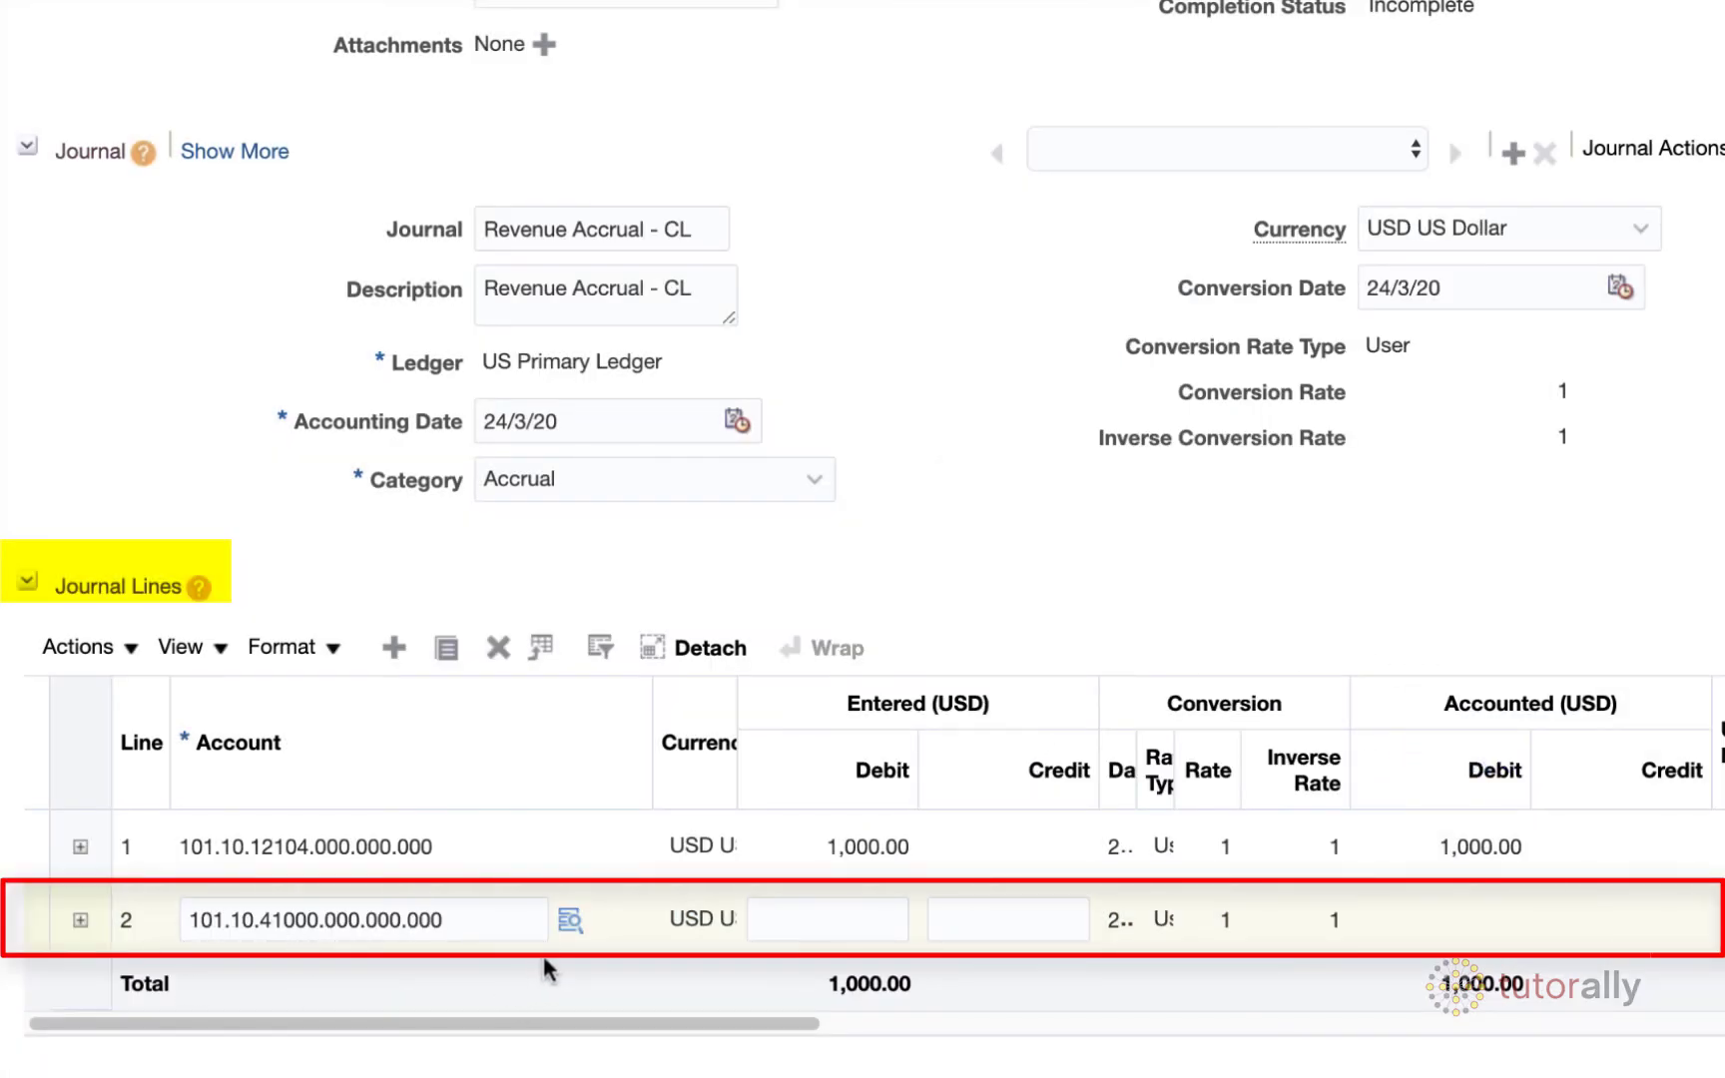
Step: Credit line 2 with 1,000 to balance the journal, then save it
click(953, 930)
text(1000)
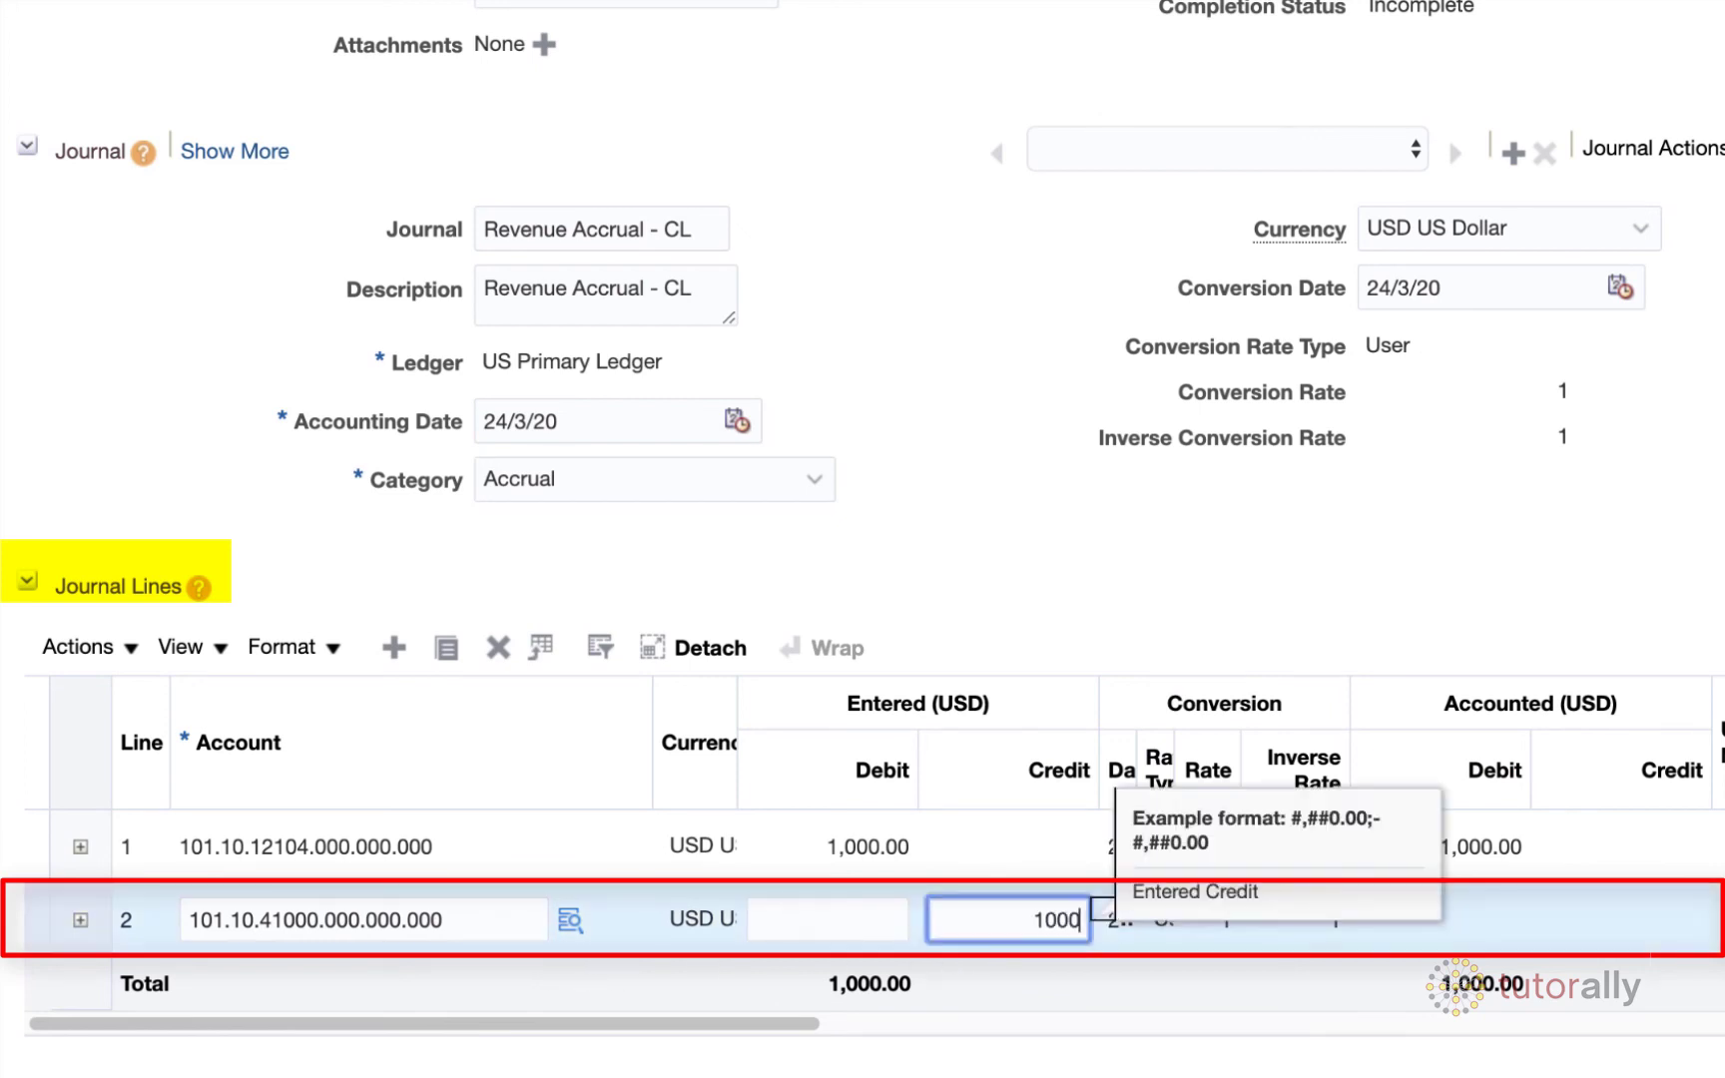
key(Tab)
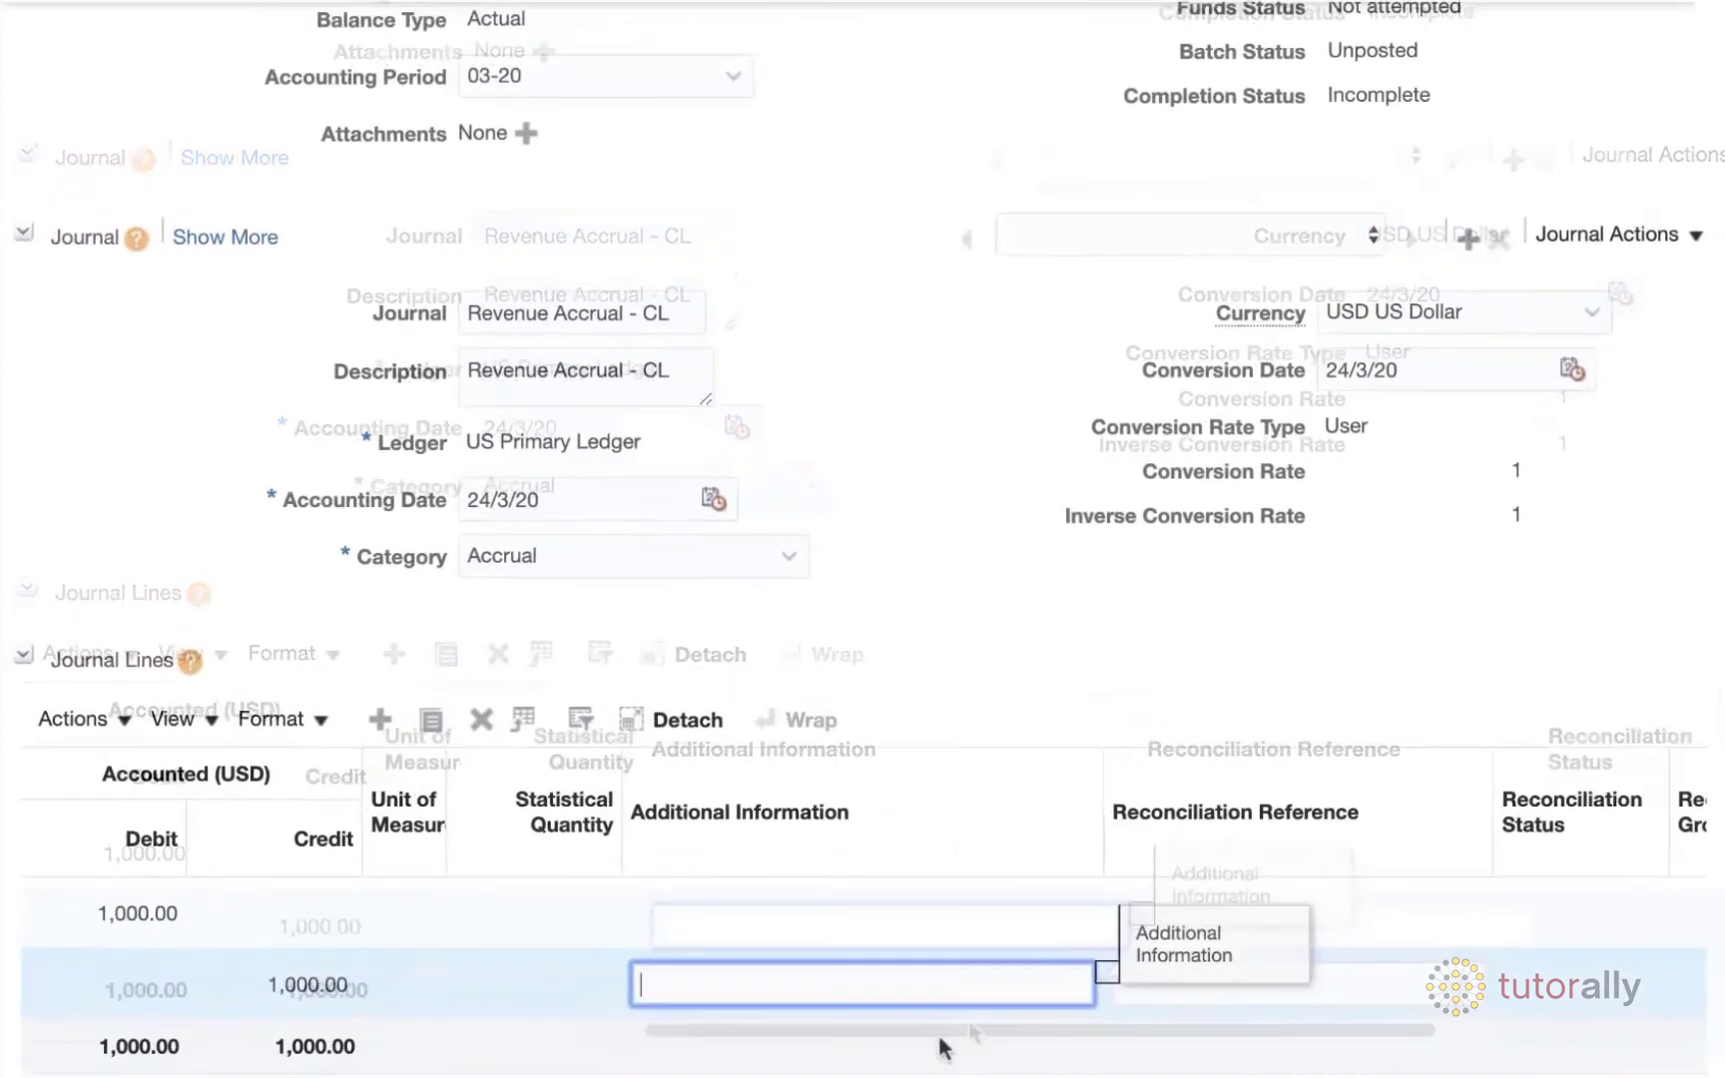
click(1060, 94)
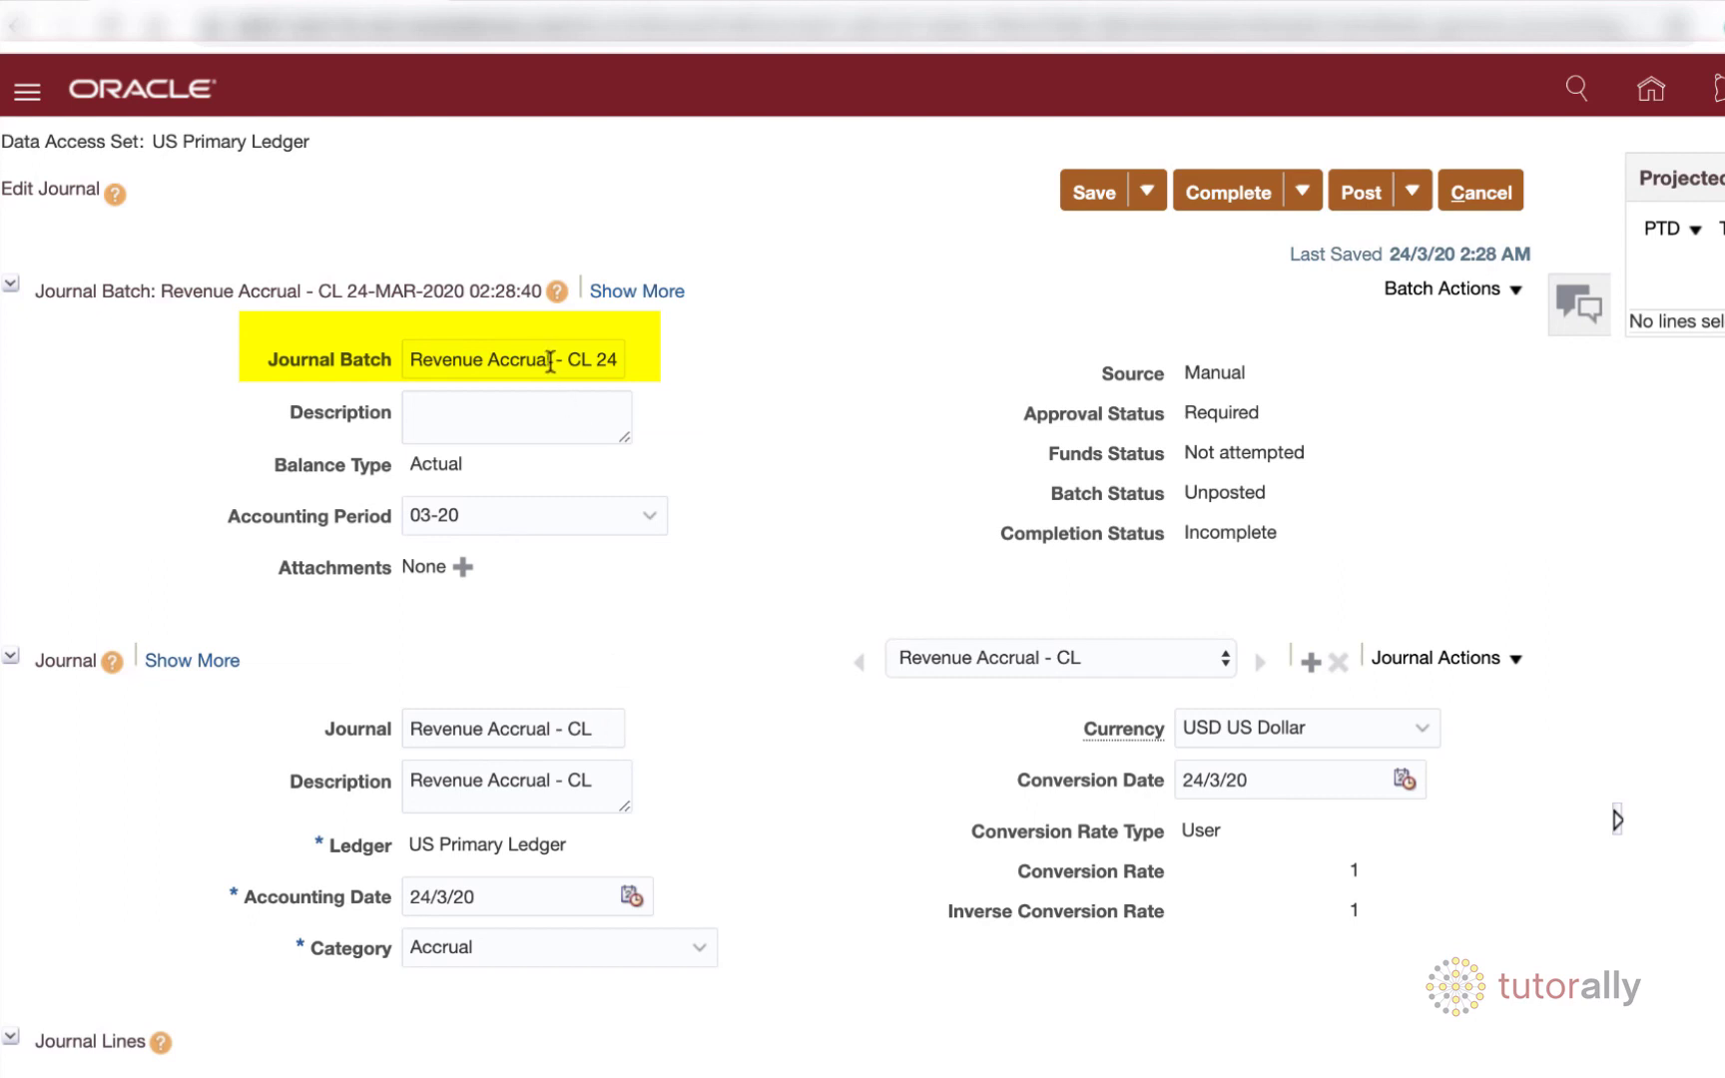
Step: Check the full batch name and mark the Revenue Accrual - CL journal Complete
drag(568, 359, 636, 360)
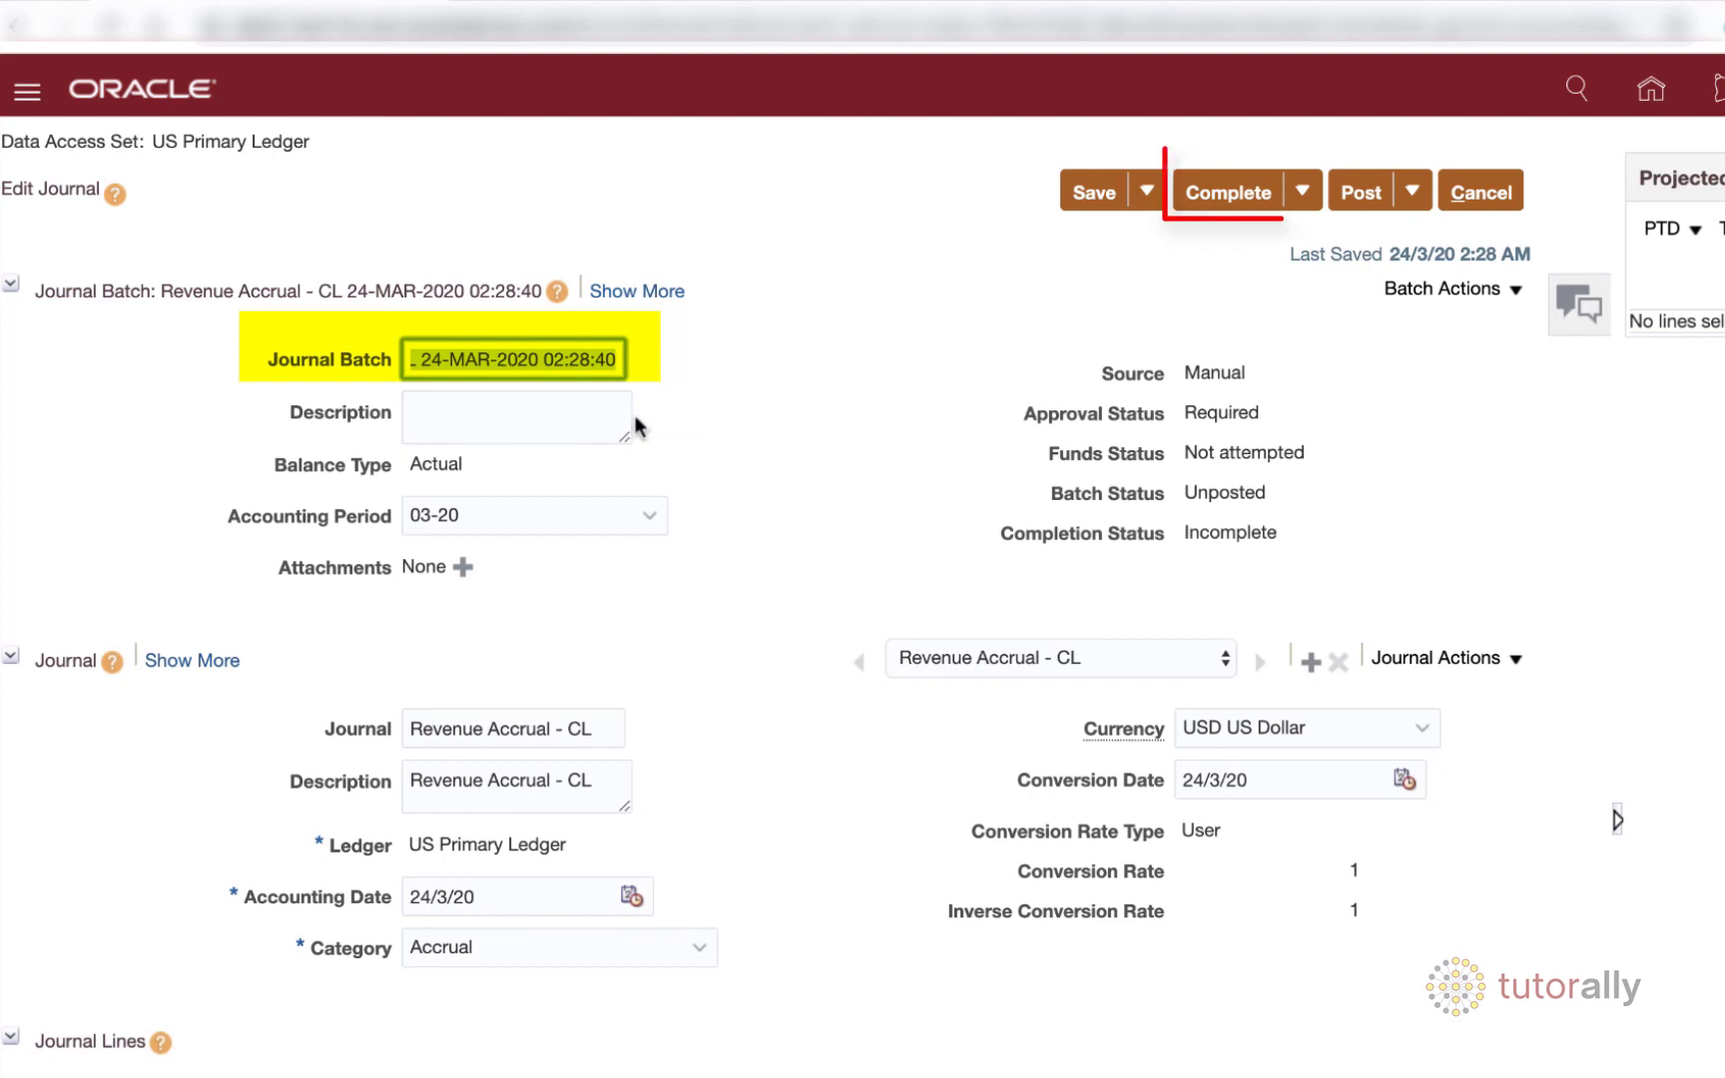
click(1225, 203)
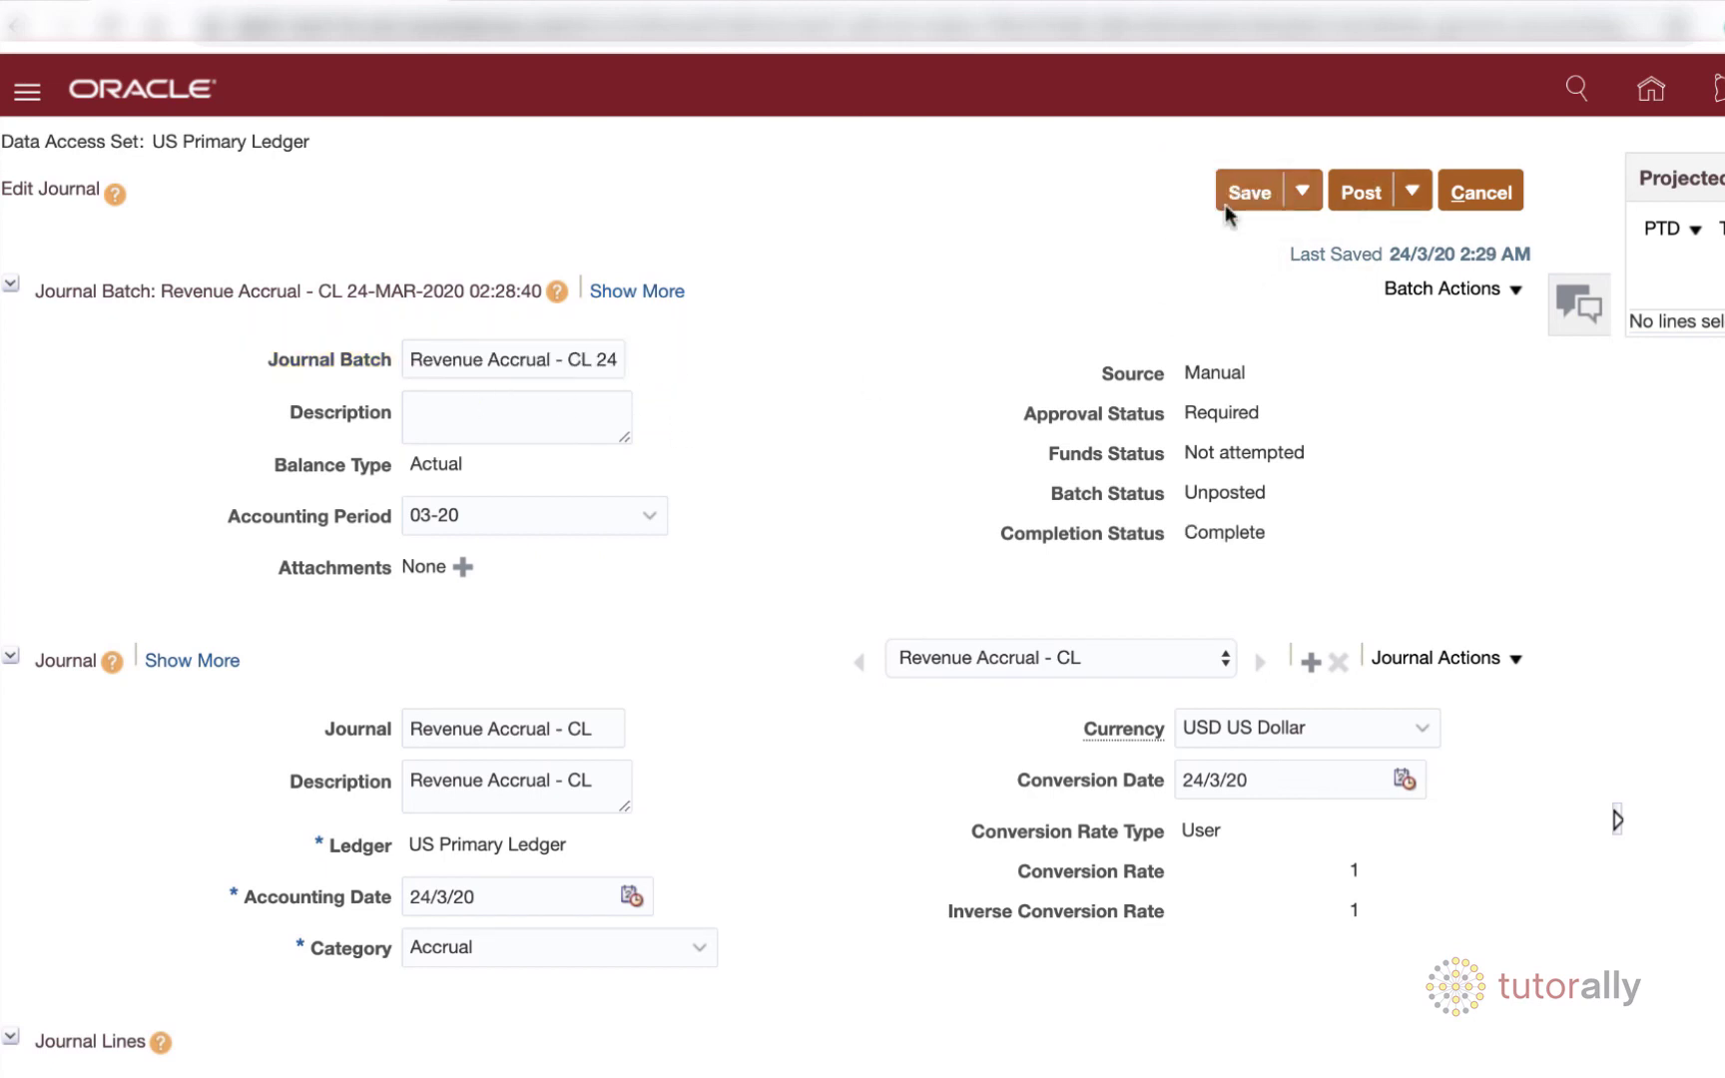